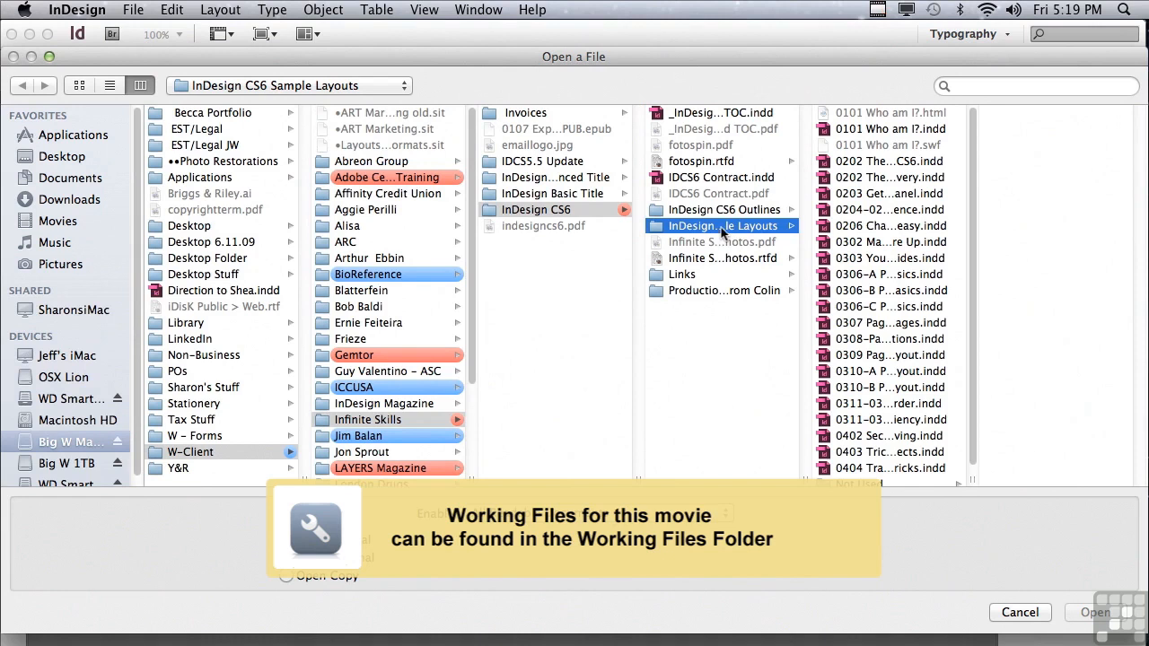
Step: Open the document 0404 Transformation Tips & Tricks.indd from the InDesign CS6 Sample Layouts folder
{"action": "left_click", "coordinate": [866, 469]}
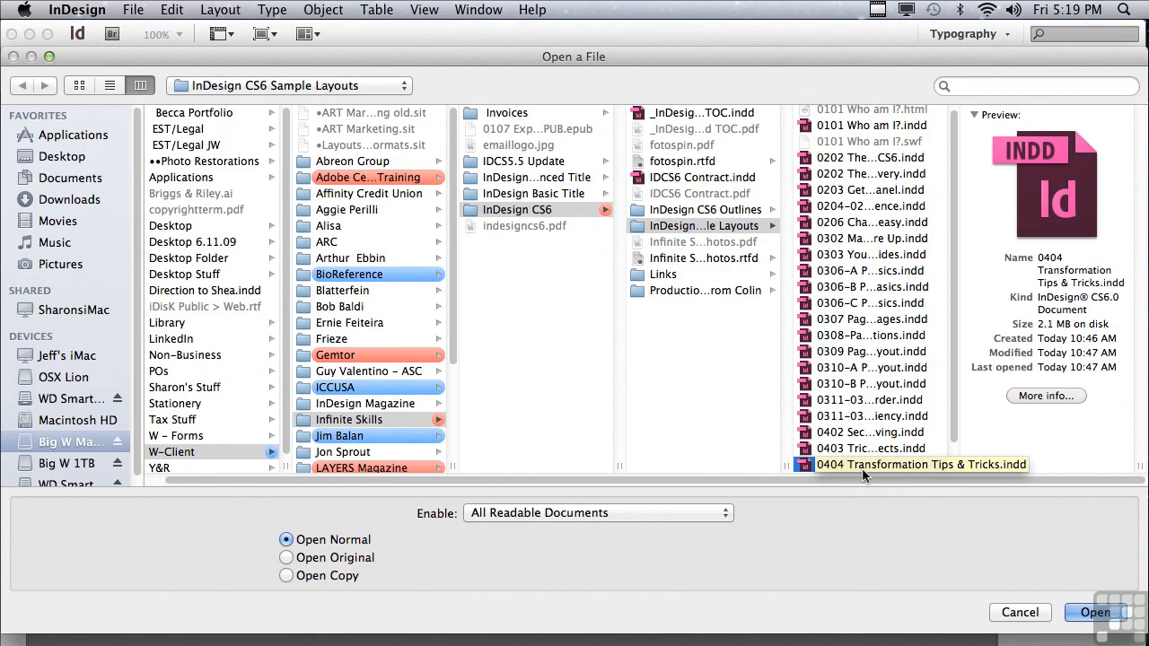
{"action": "left_click", "coordinate": [1071, 613]}
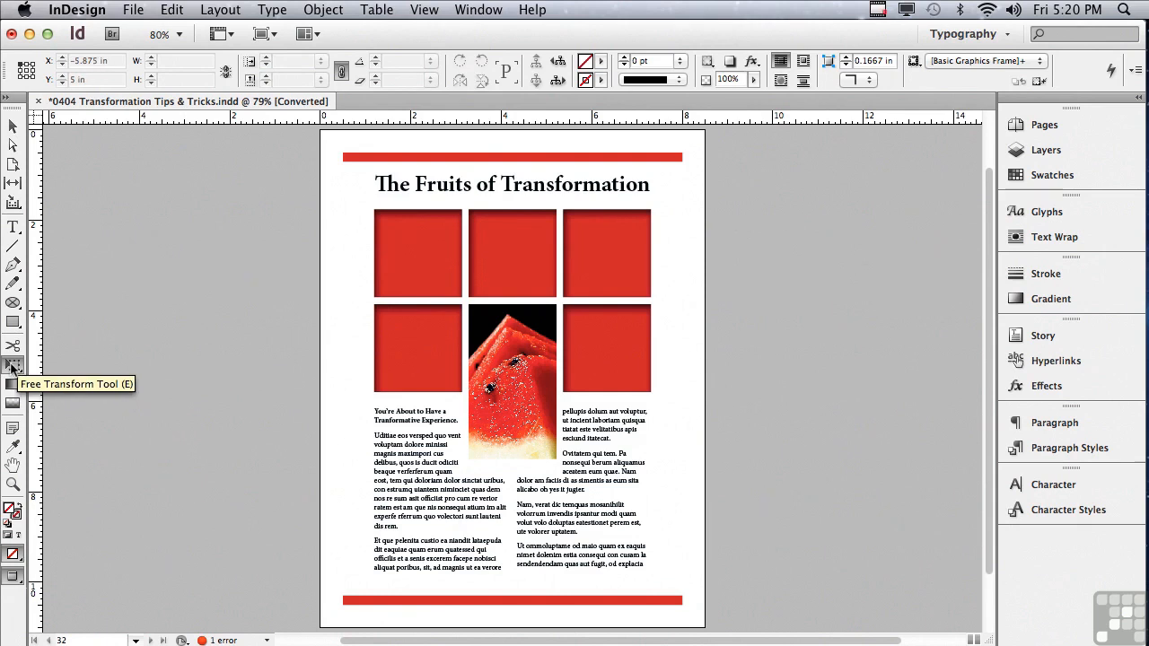
Step: Shrink the upper-left red square to about 1.28 by 1.26 in with the Free Transform tool, and undo the resize
{"action": "left_click_drag", "start_coordinate": [11, 362], "coordinate": [66, 407]}
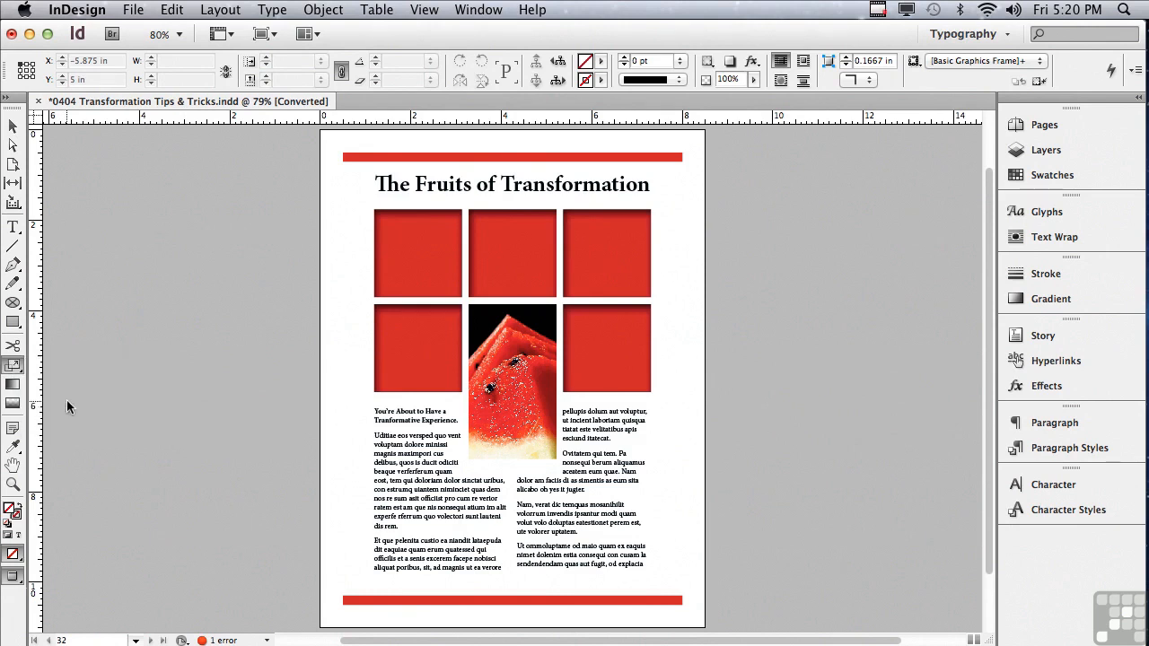
{"action": "key", "text": "e"}
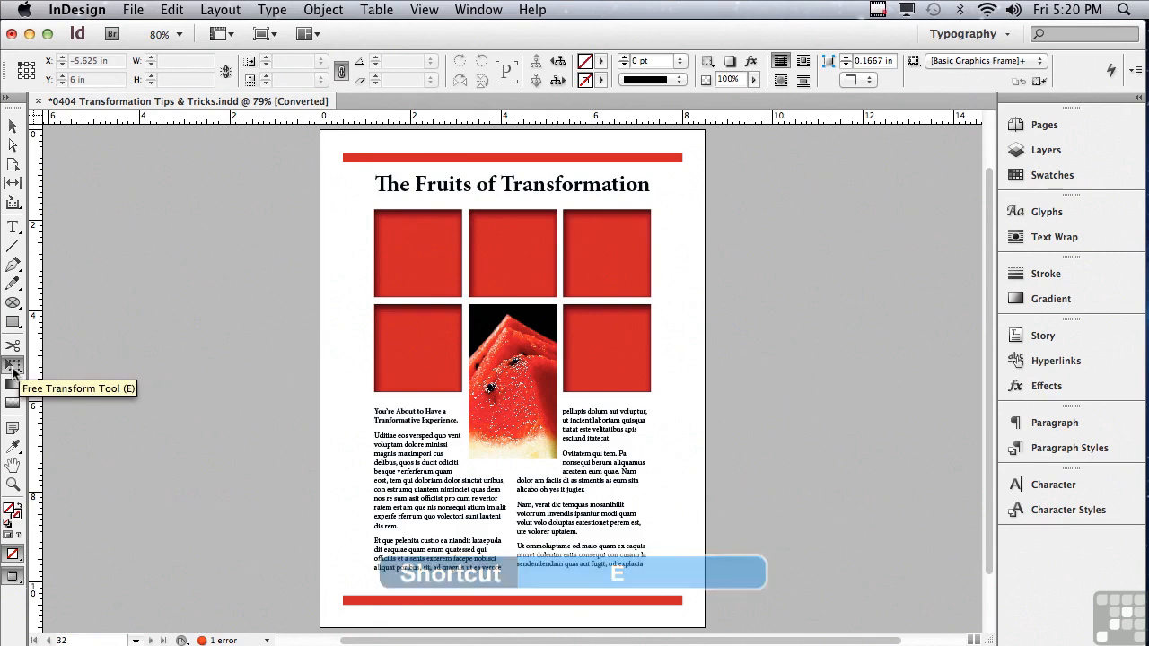
{"action": "left_click", "coordinate": [418, 253]}
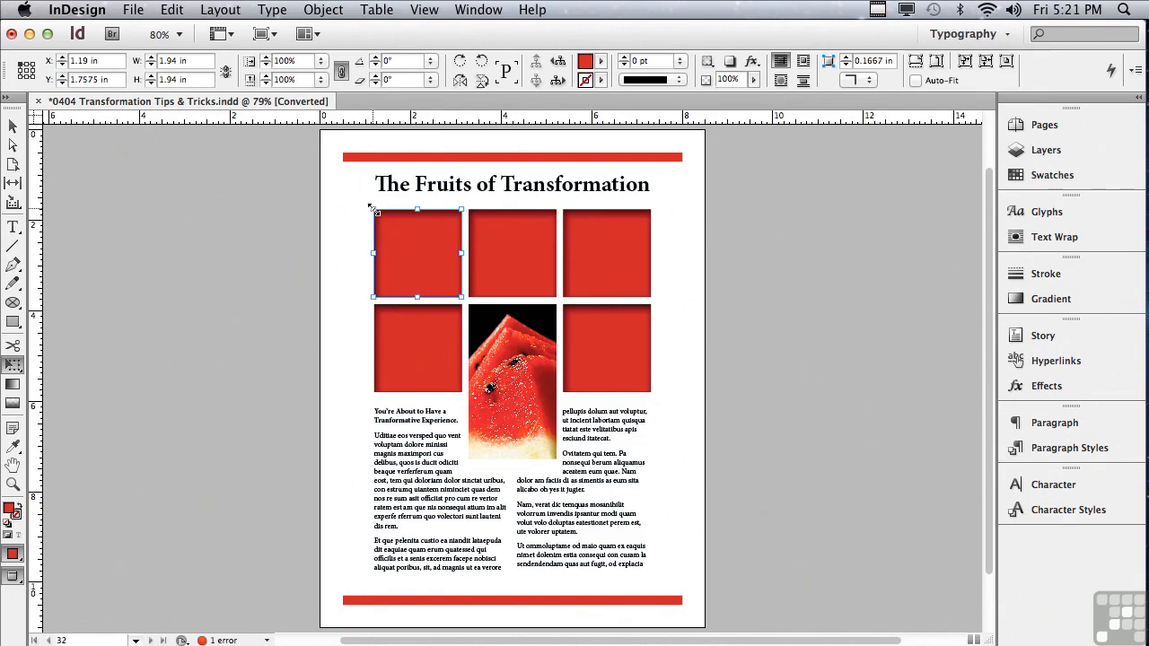
{"action": "left_click_drag", "start_coordinate": [374, 210], "coordinate": [392, 243]}
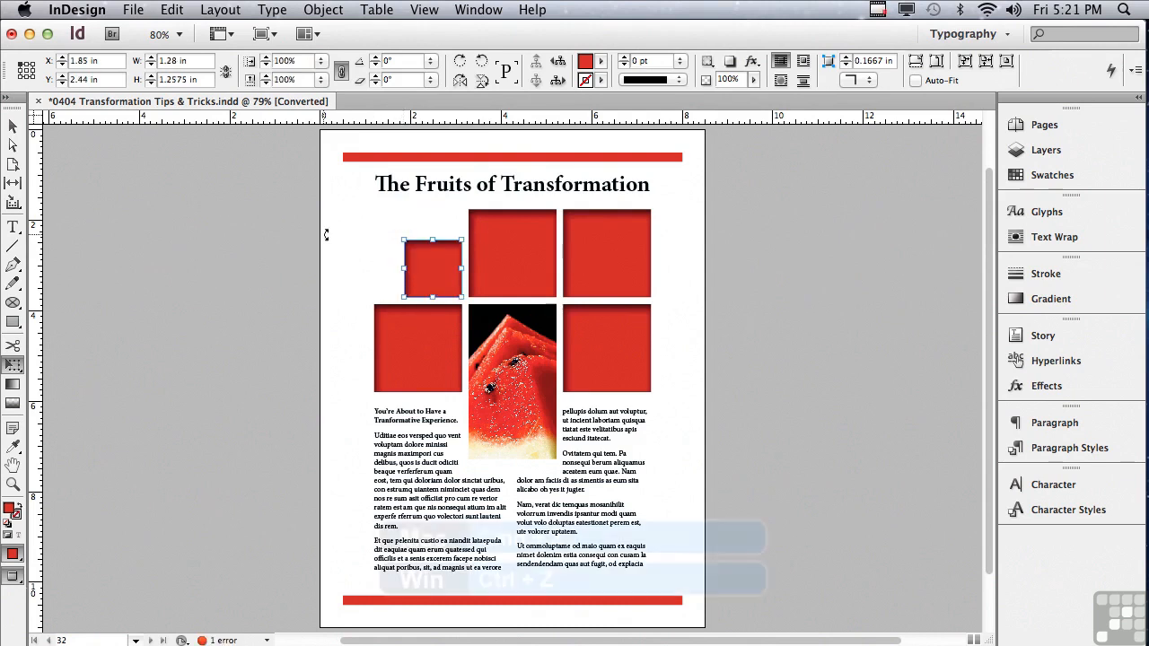
{"action": "key", "text": "super+z"}
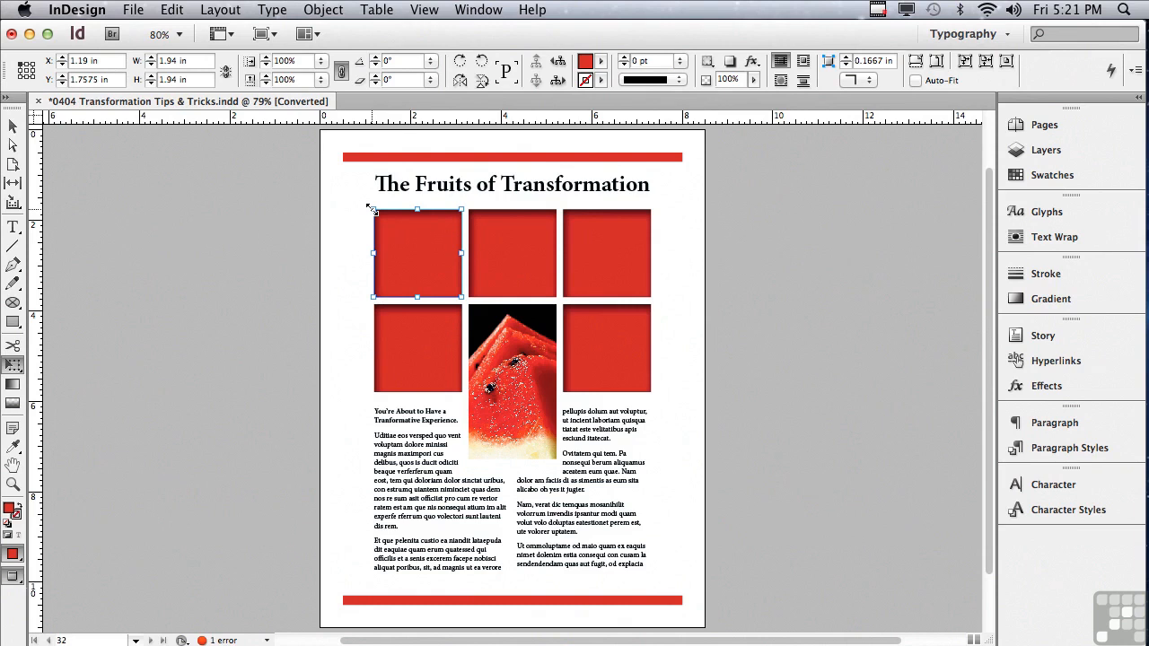
Step: Try scaling the upper-left square proportionally to about 1.8 in and rotating it freehand, undoing each transformation
{"action": "mouse_move", "coordinate": [370, 210]}
{"action": "left_mouse_down"}
{"action": "mouse_move", "coordinate": [403, 245]}
{"action": "mouse_move", "coordinate": [371, 230]}
{"action": "left_mouse_up"}
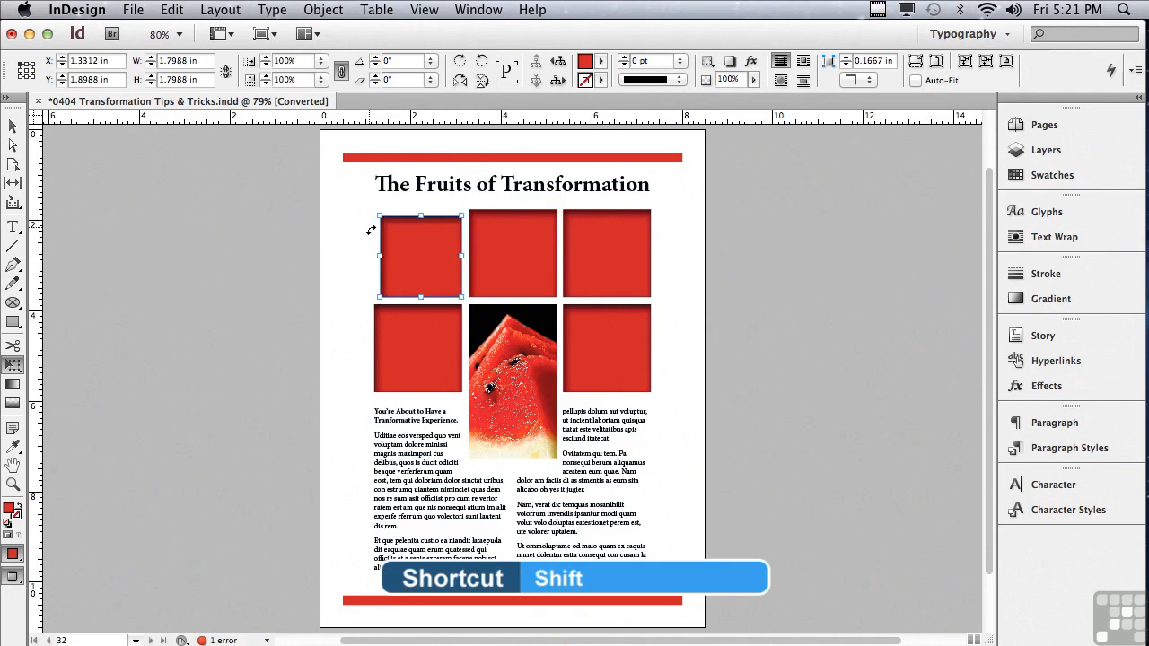
{"action": "key", "text": "super+z"}
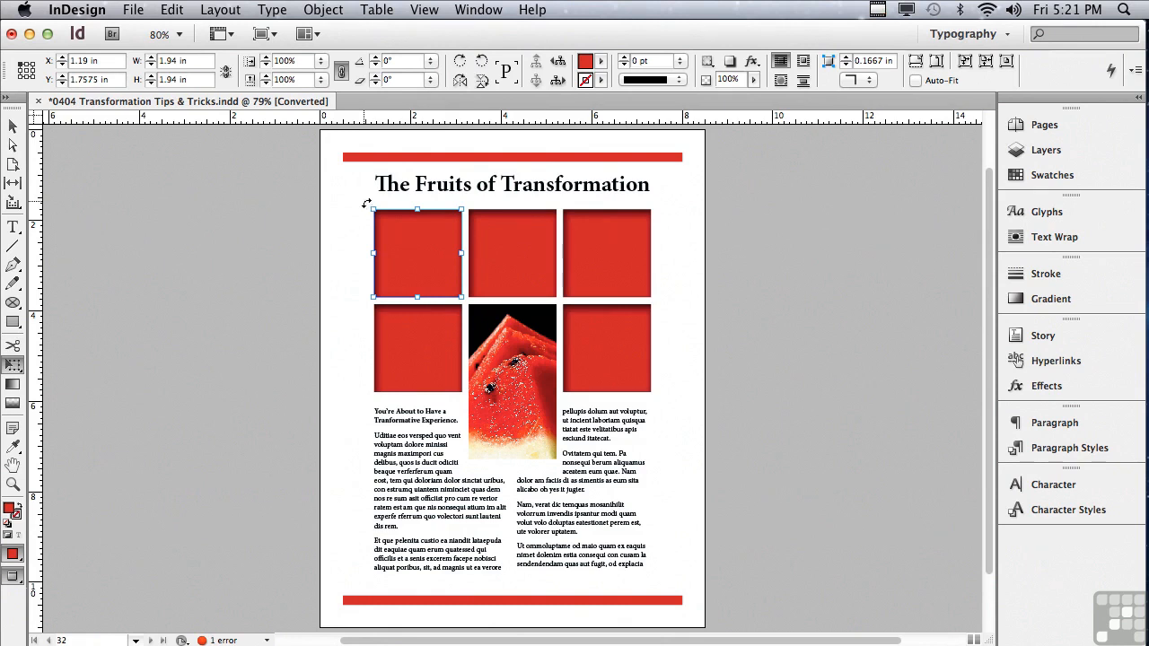
{"action": "left_click_drag", "start_coordinate": [364, 203], "coordinate": [355, 239]}
{"action": "key", "text": "super+z"}
Step: With the Scale tool, preview the upper-left square scaled proportionally to 90% from its lower-right corner, comparing it with the preview off
{"action": "left_click", "coordinate": [11, 366]}
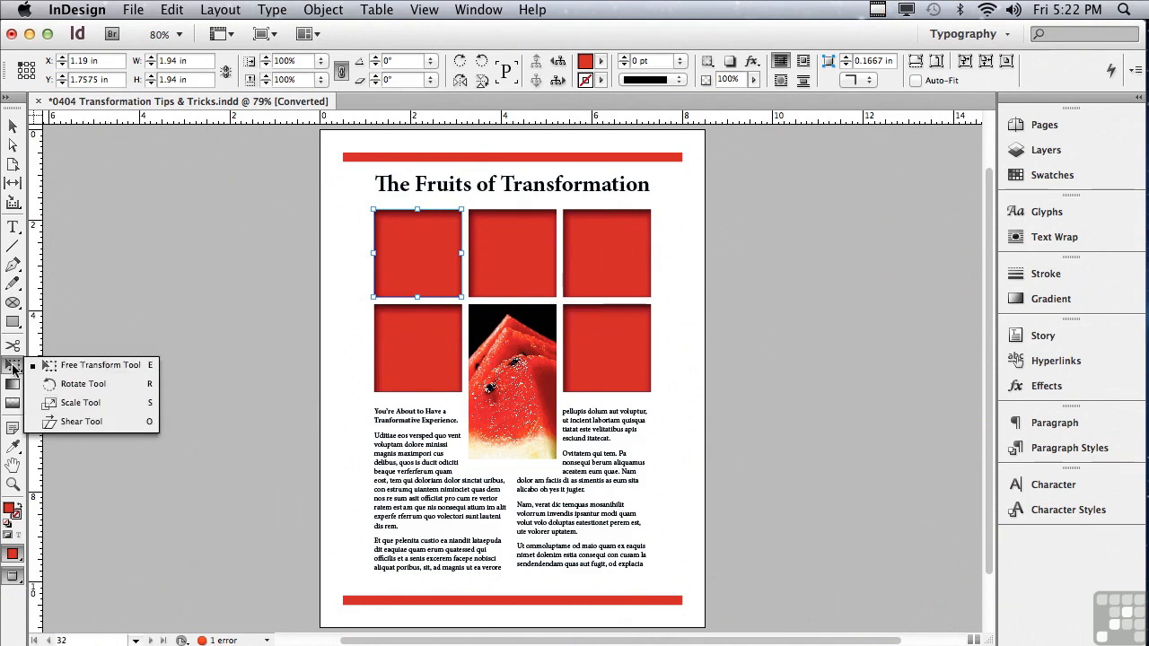
{"action": "left_click", "coordinate": [74, 411]}
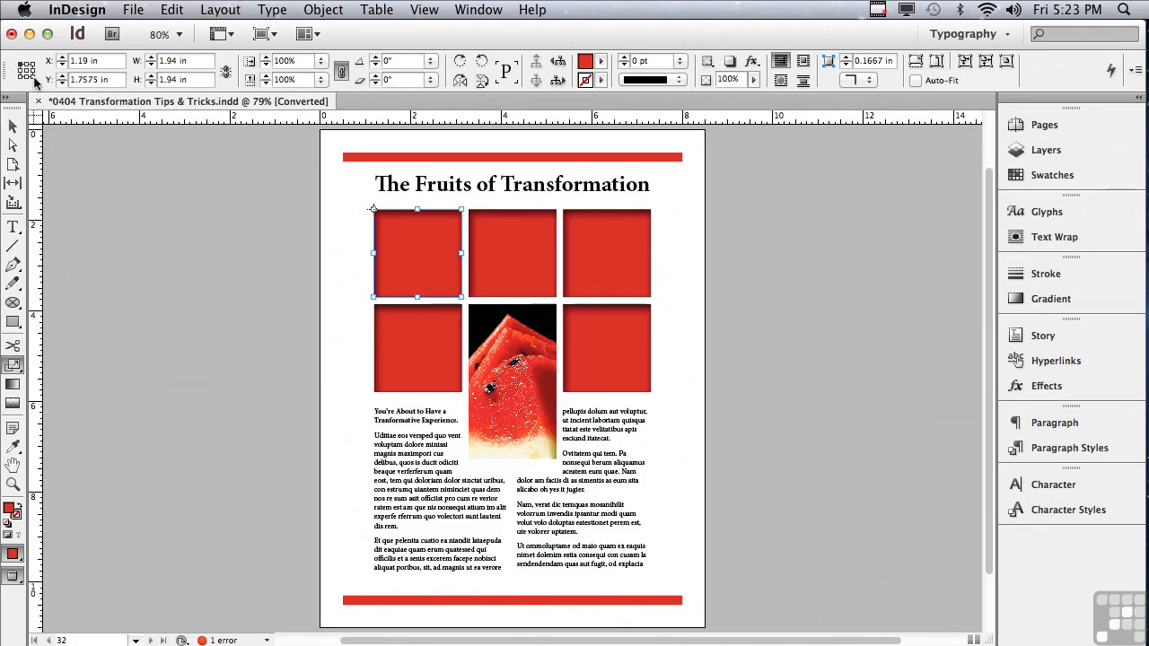
{"action": "left_click", "coordinate": [34, 77]}
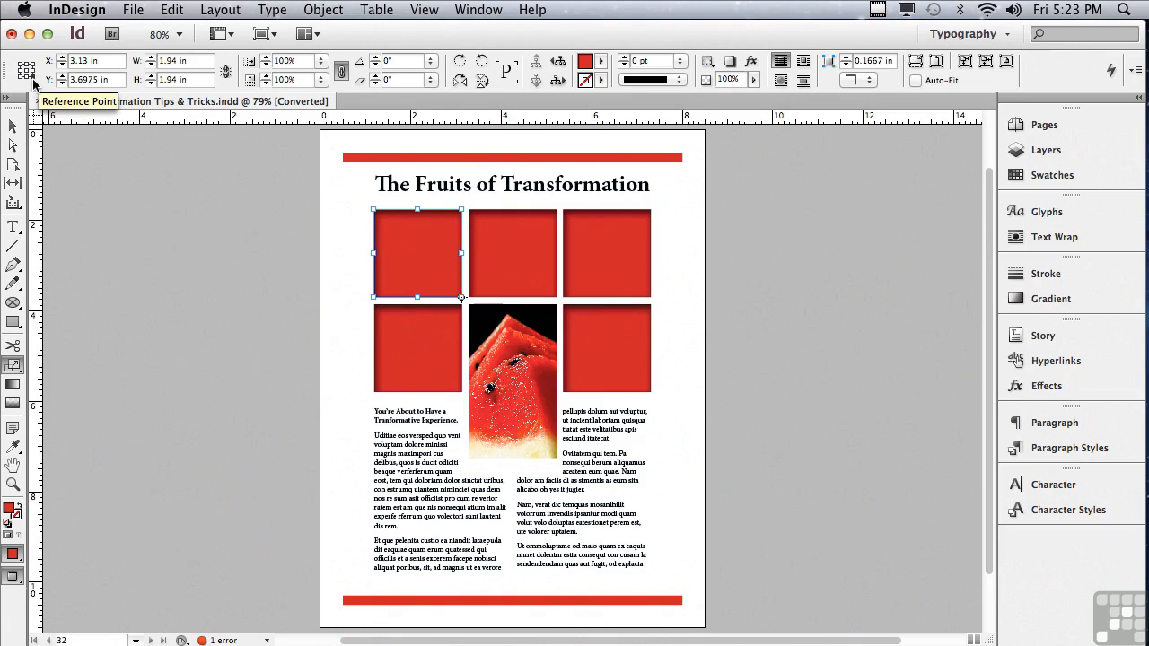
{"action": "double_click", "coordinate": [13, 365]}
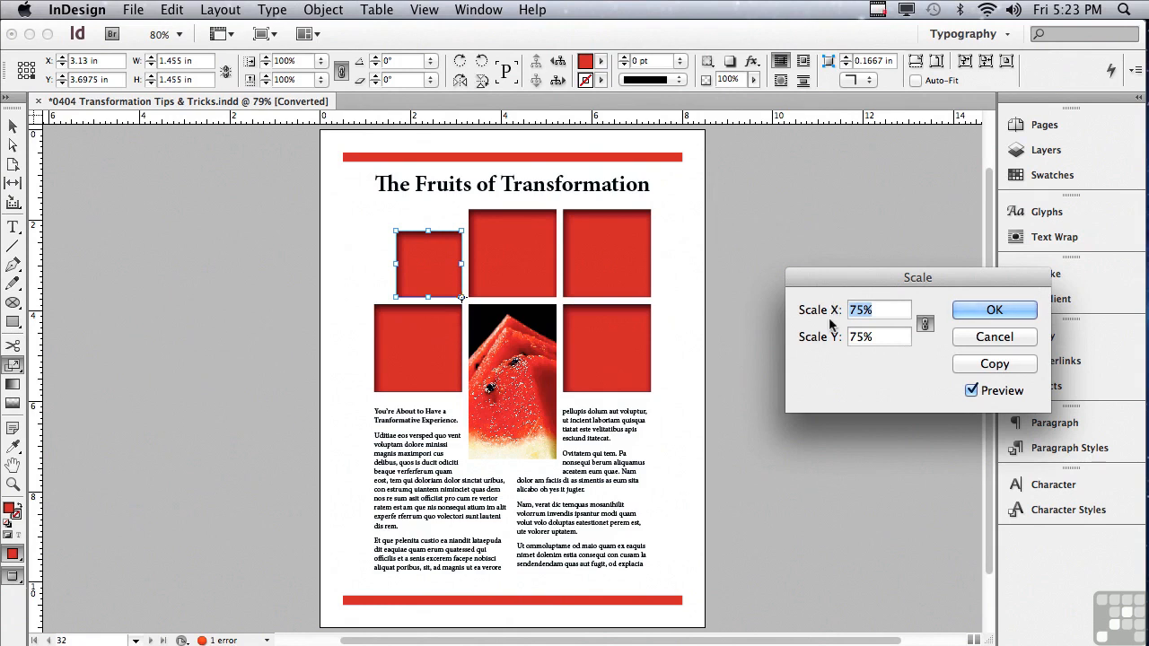
{"action": "type", "text": "90"}
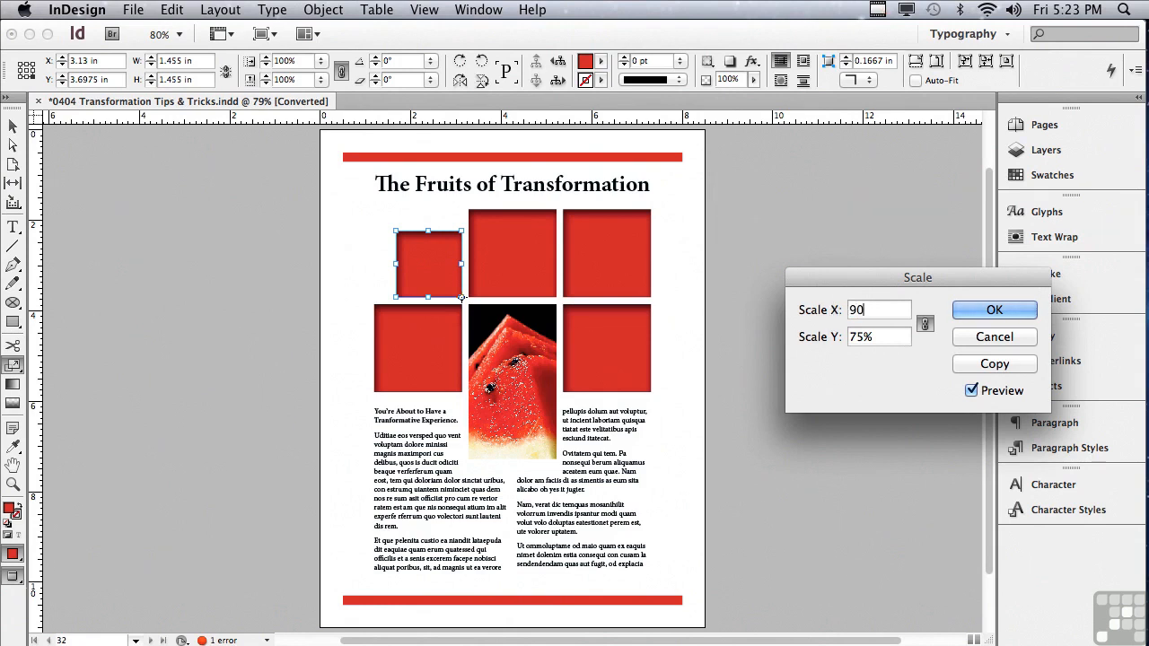
{"action": "left_click", "coordinate": [868, 339]}
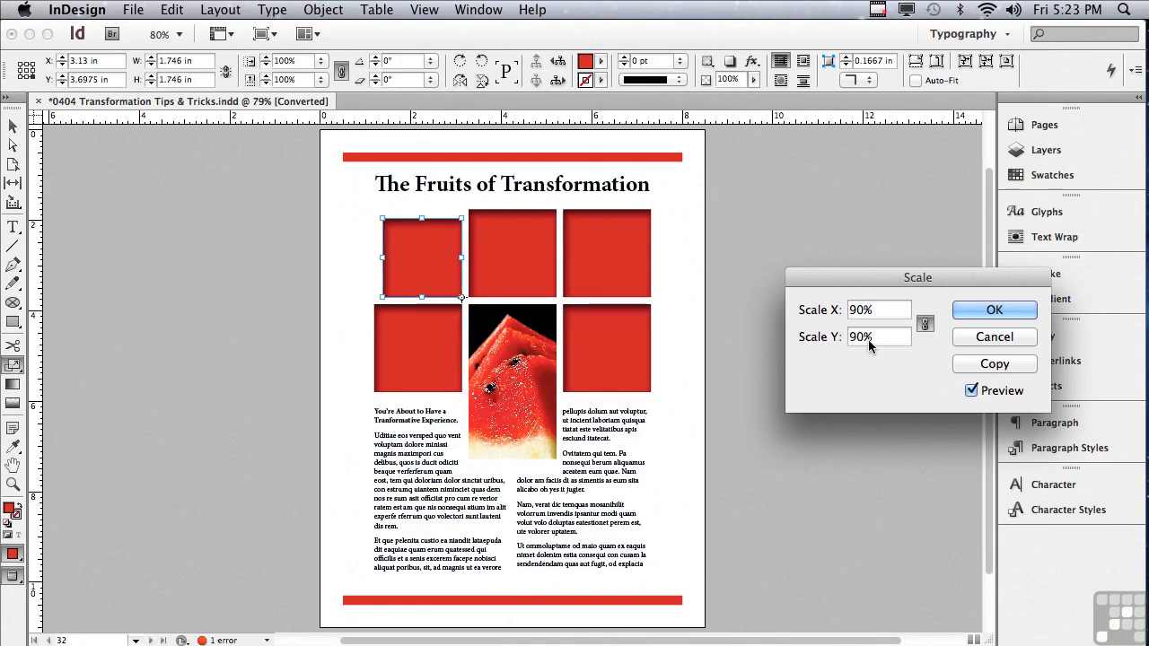
{"action": "left_click", "coordinate": [971, 392]}
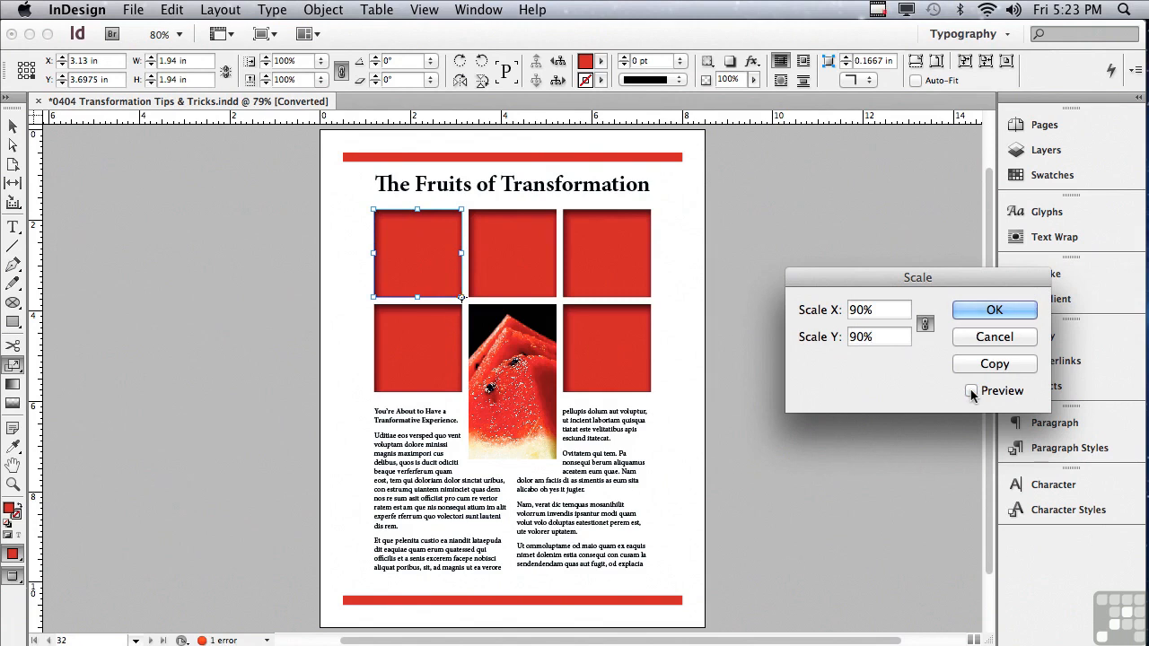
{"action": "left_click", "coordinate": [971, 391]}
Step: Set the square's proportional scale to 80% in the Scale dialog
{"action": "left_click_drag", "start_coordinate": [878, 309], "coordinate": [835, 307]}
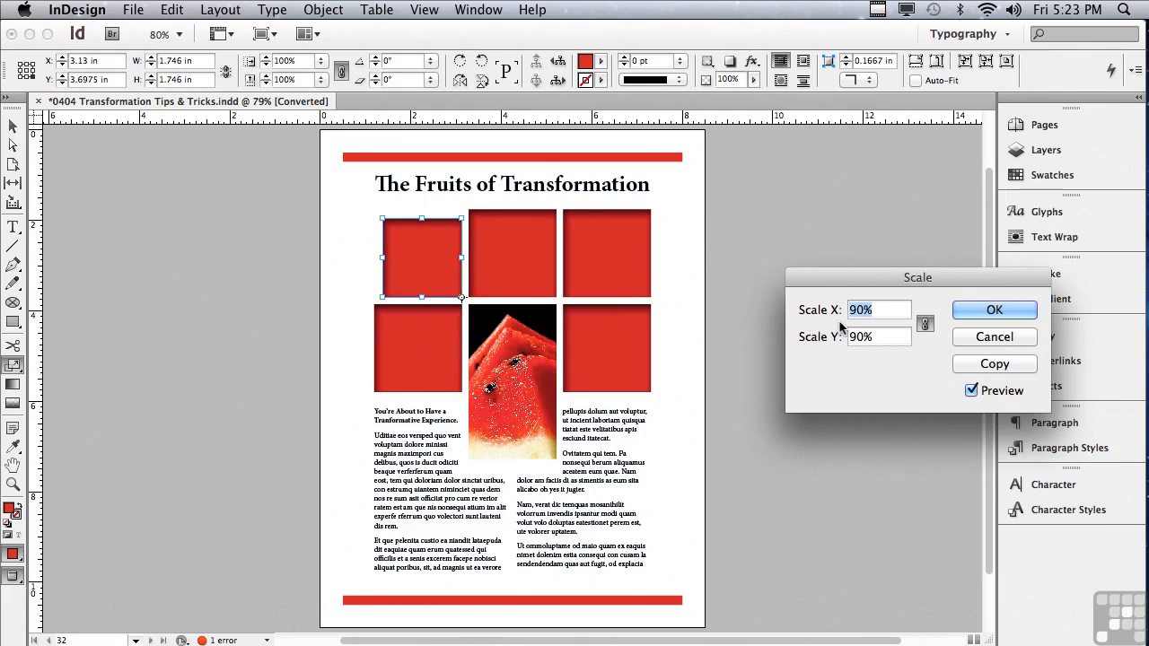
{"action": "type", "text": "80"}
{"action": "left_click", "coordinate": [860, 340]}
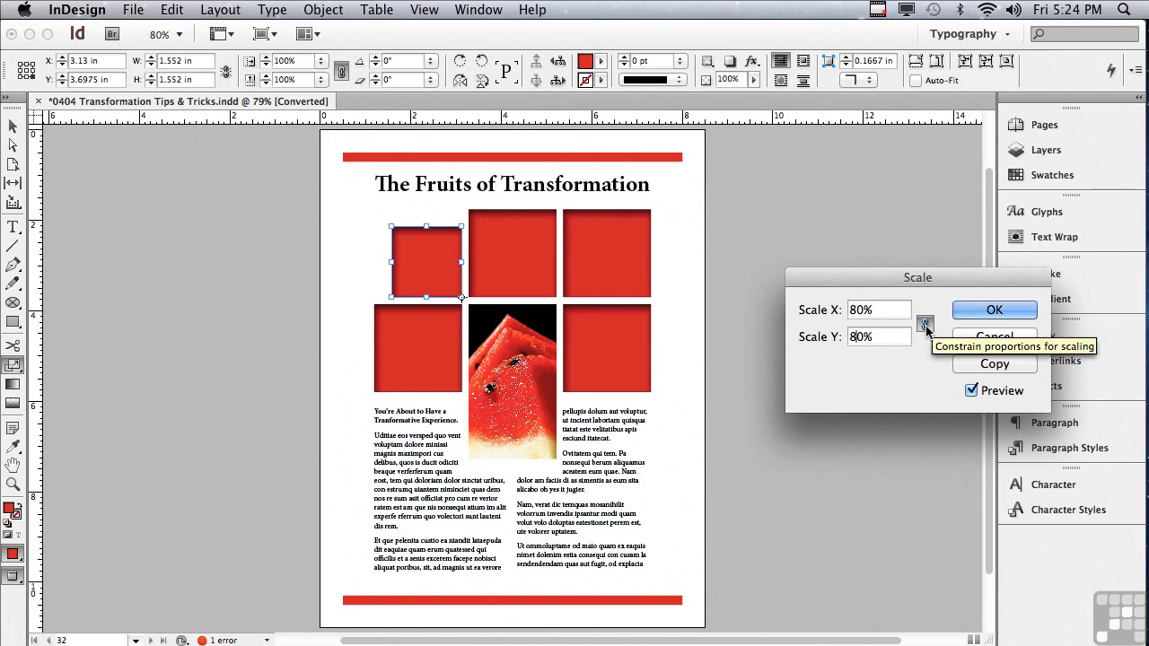
Step: Unlink the scaling proportions, set Scale X alone to 100%, and constrain the proportions again
{"action": "left_click_drag", "start_coordinate": [879, 308], "coordinate": [831, 305]}
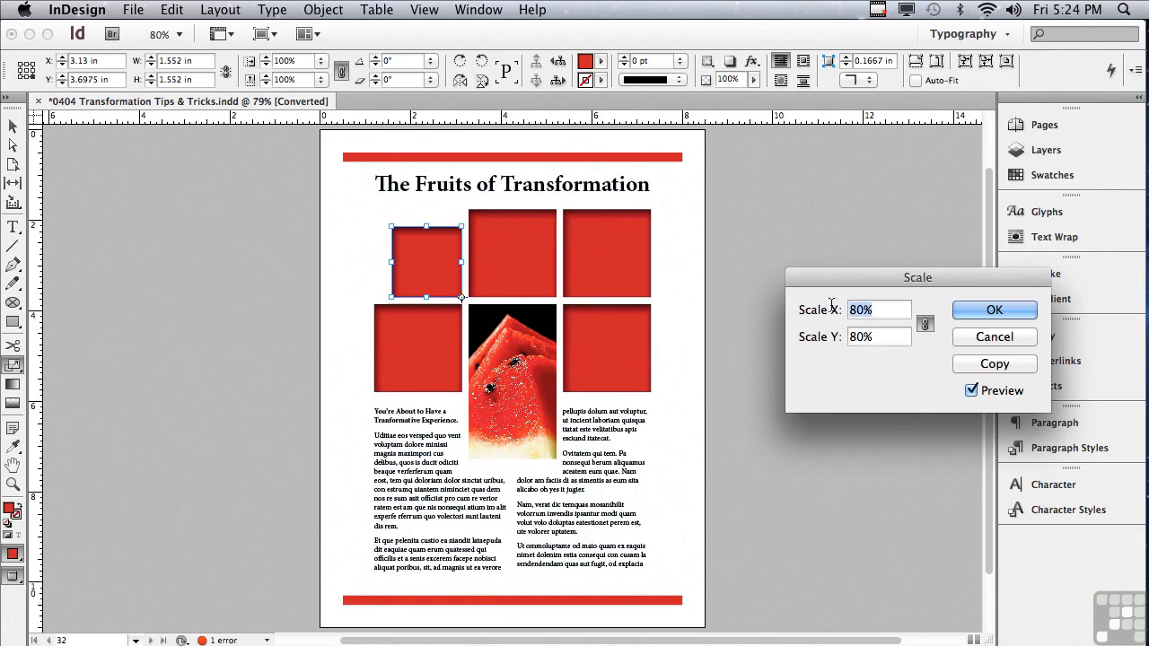
{"action": "left_click", "coordinate": [925, 325]}
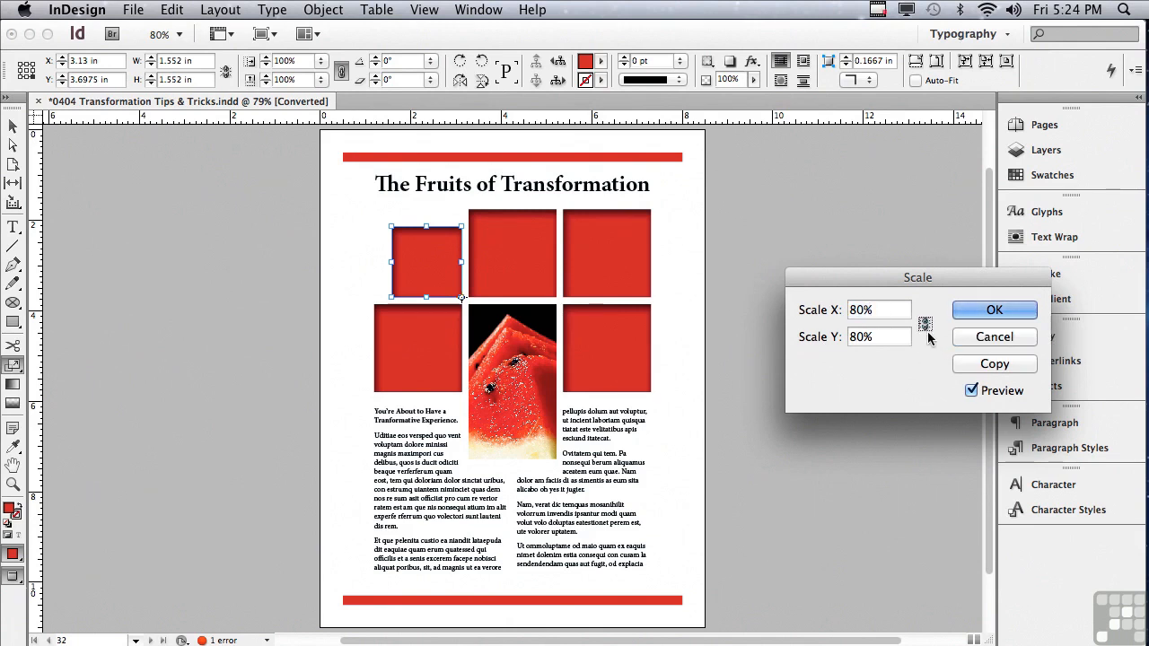
{"action": "left_click_drag", "start_coordinate": [879, 311], "coordinate": [823, 307]}
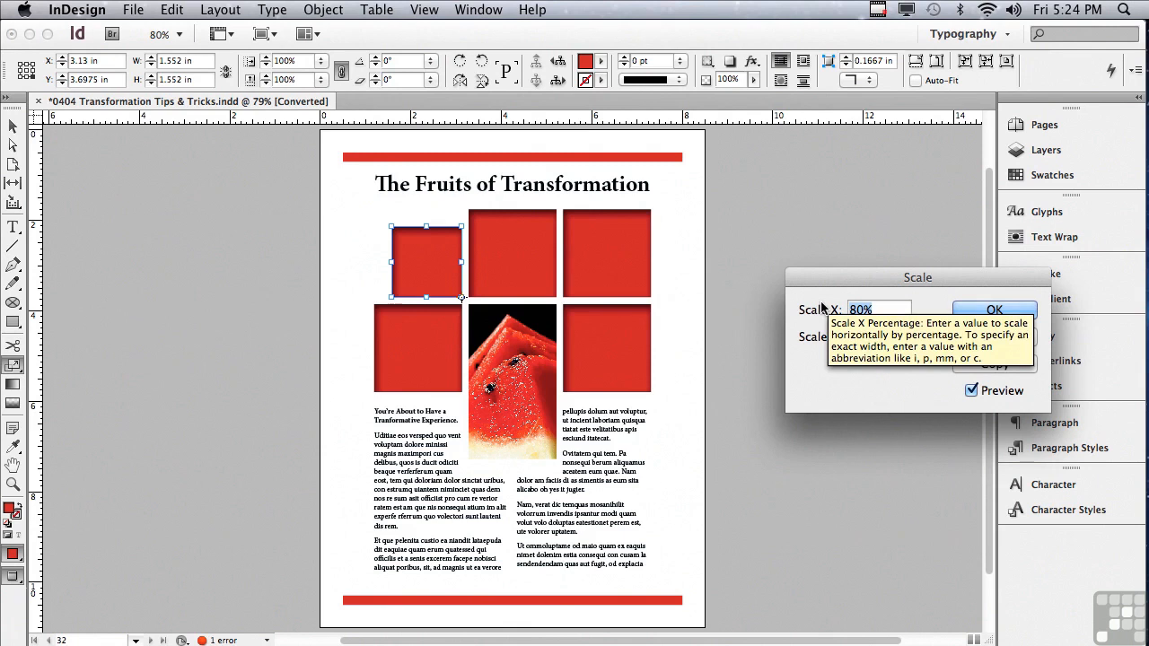
{"action": "type", "text": "100"}
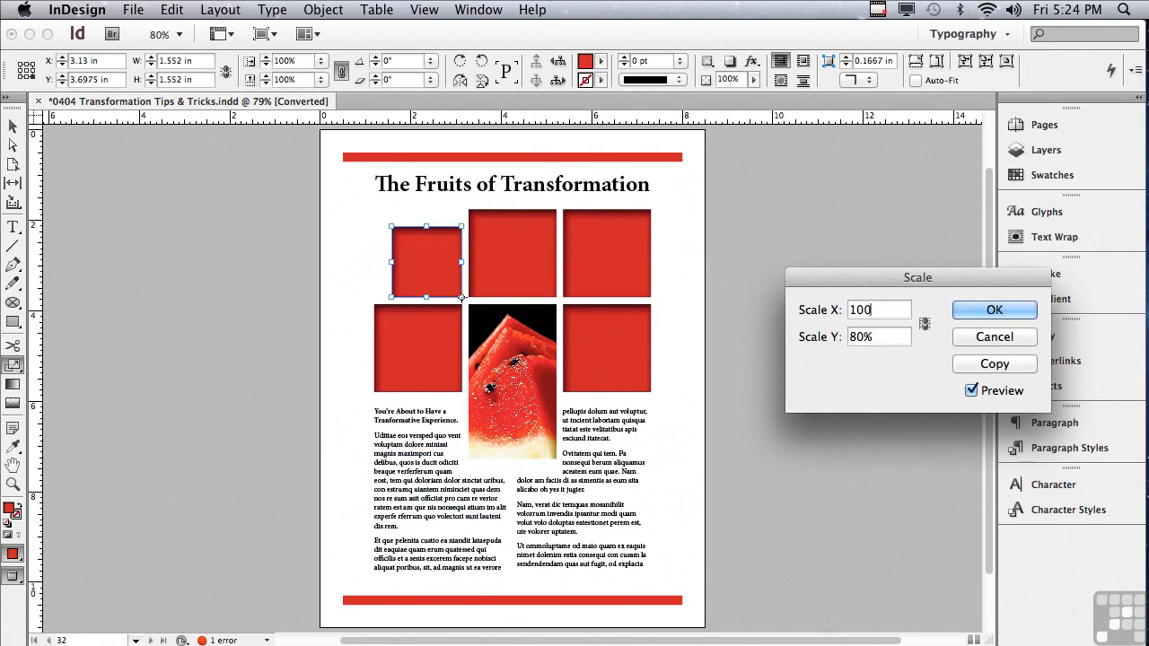
{"action": "left_click", "coordinate": [857, 337]}
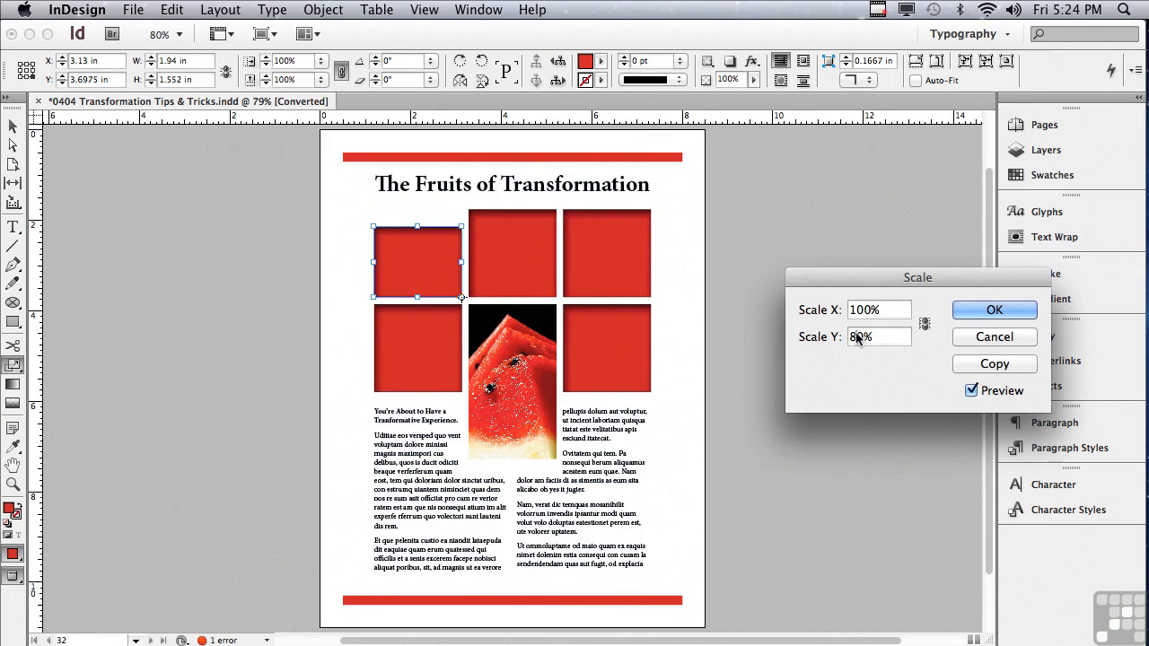
{"action": "left_click", "coordinate": [925, 323]}
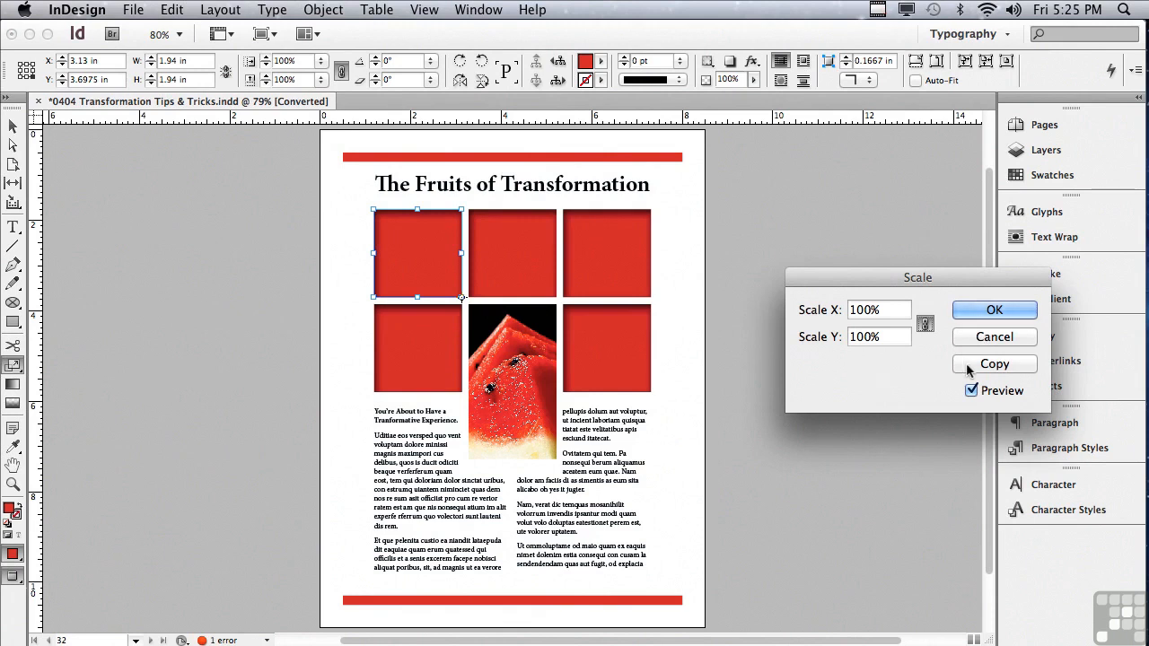
Step: Create a copy of the upper-left square scaled proportionally to 75%, and remove the copy
{"action": "left_click_drag", "start_coordinate": [902, 312], "coordinate": [824, 309]}
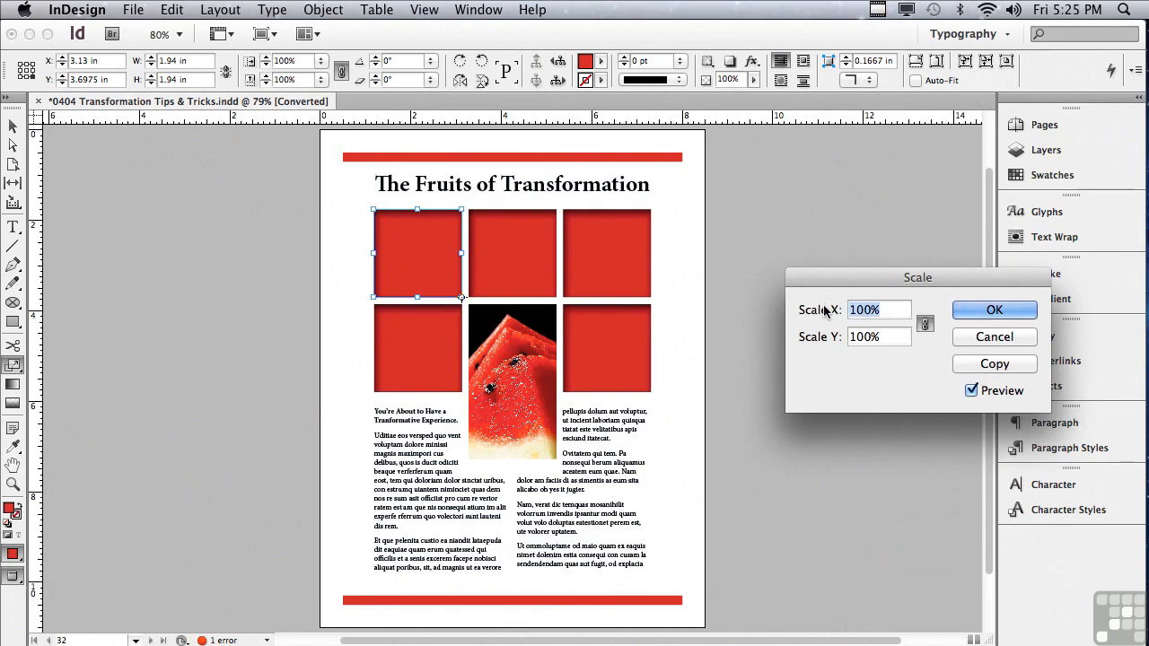
{"action": "type", "text": "75"}
{"action": "left_click", "coordinate": [876, 339]}
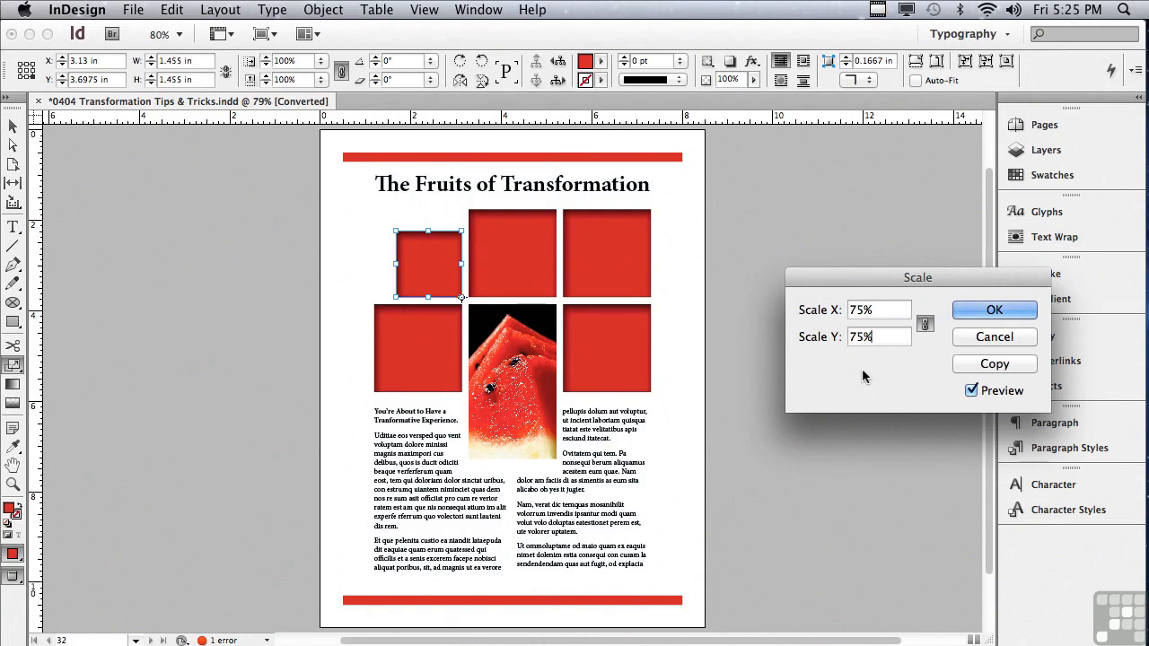
{"action": "left_click", "coordinate": [969, 365]}
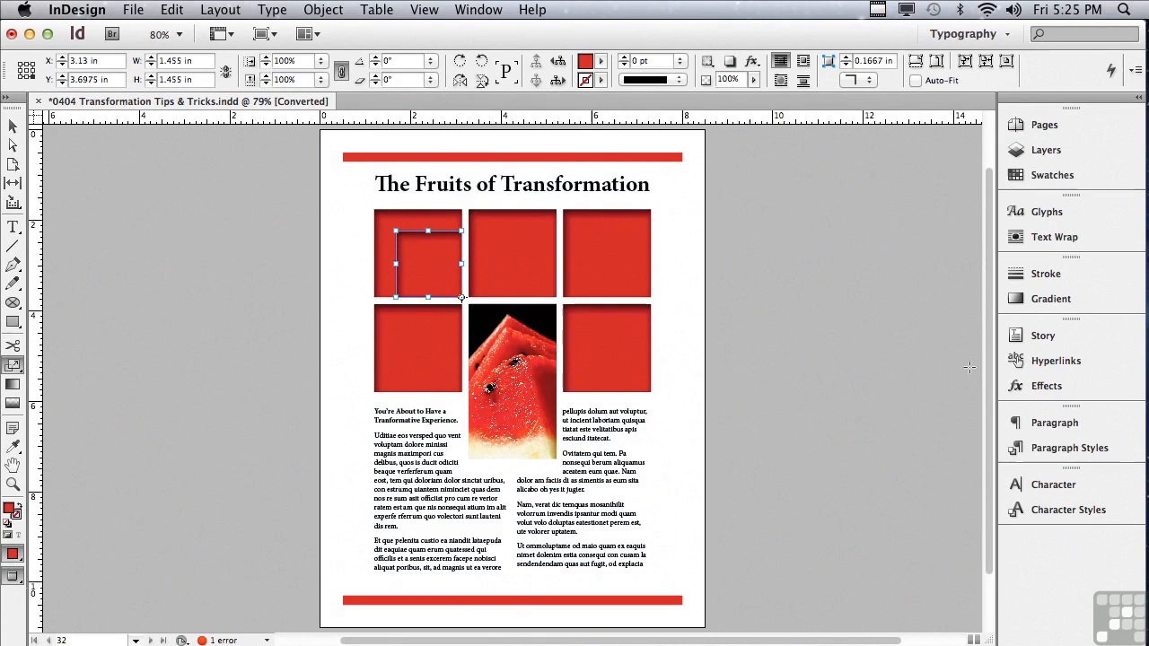
{"action": "left_click", "coordinate": [969, 367]}
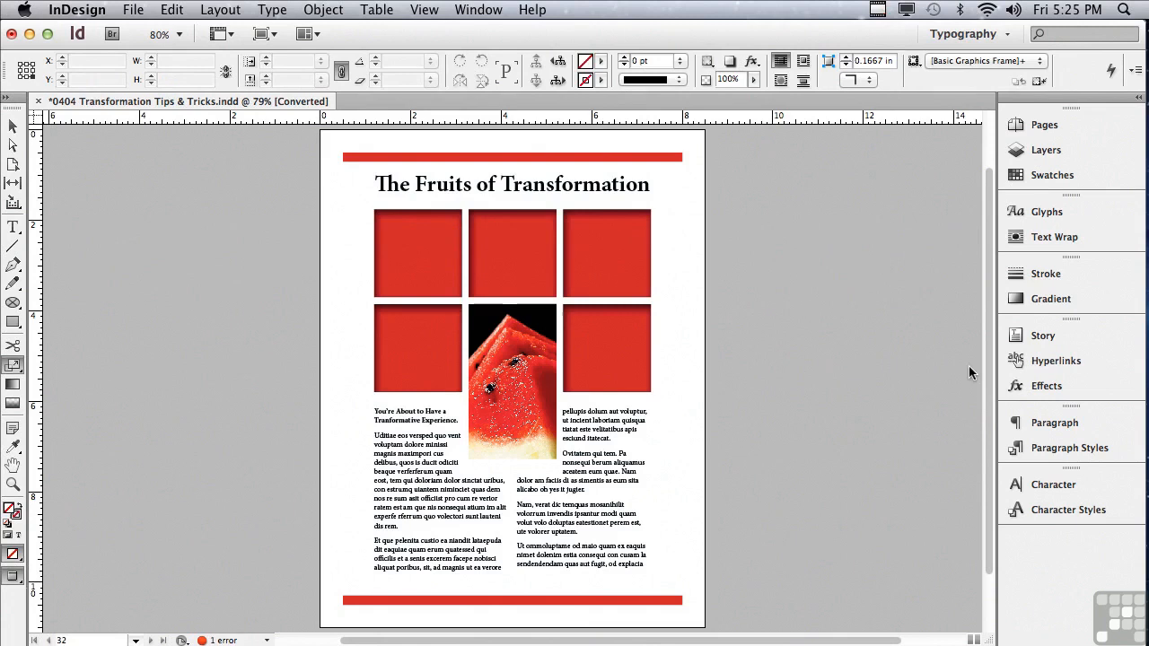
Step: Create a copy of the upper-left square rotated 35° about its center with the Rotate tool, previewing the result first
{"action": "left_click", "coordinate": [433, 243]}
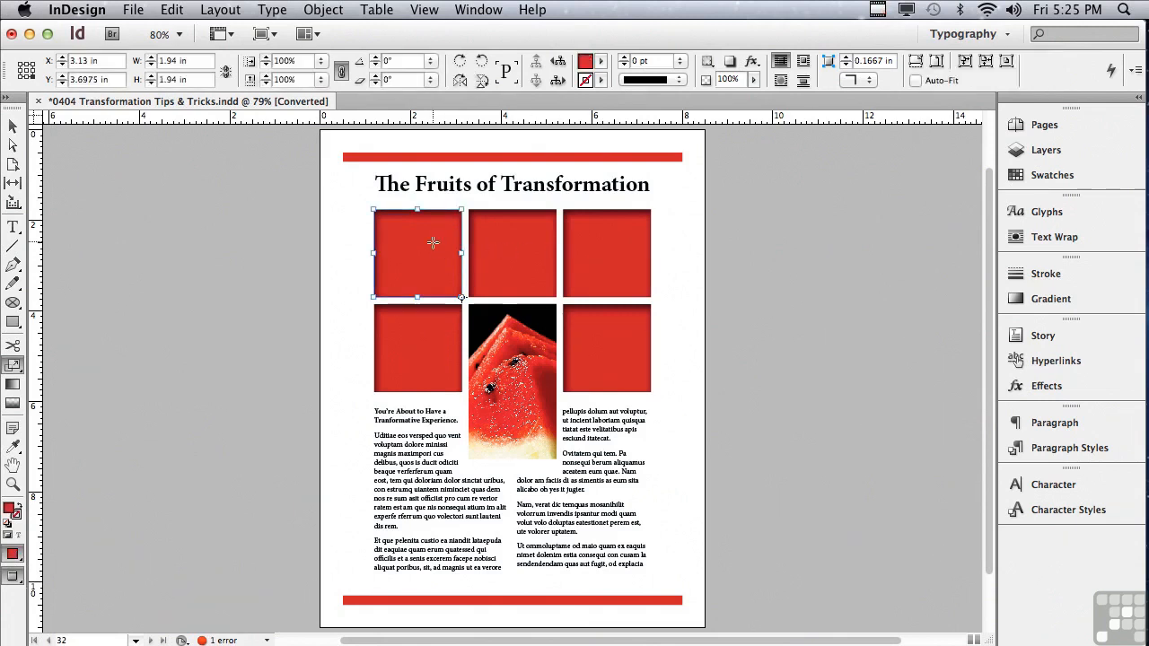
{"action": "left_click", "coordinate": [14, 368]}
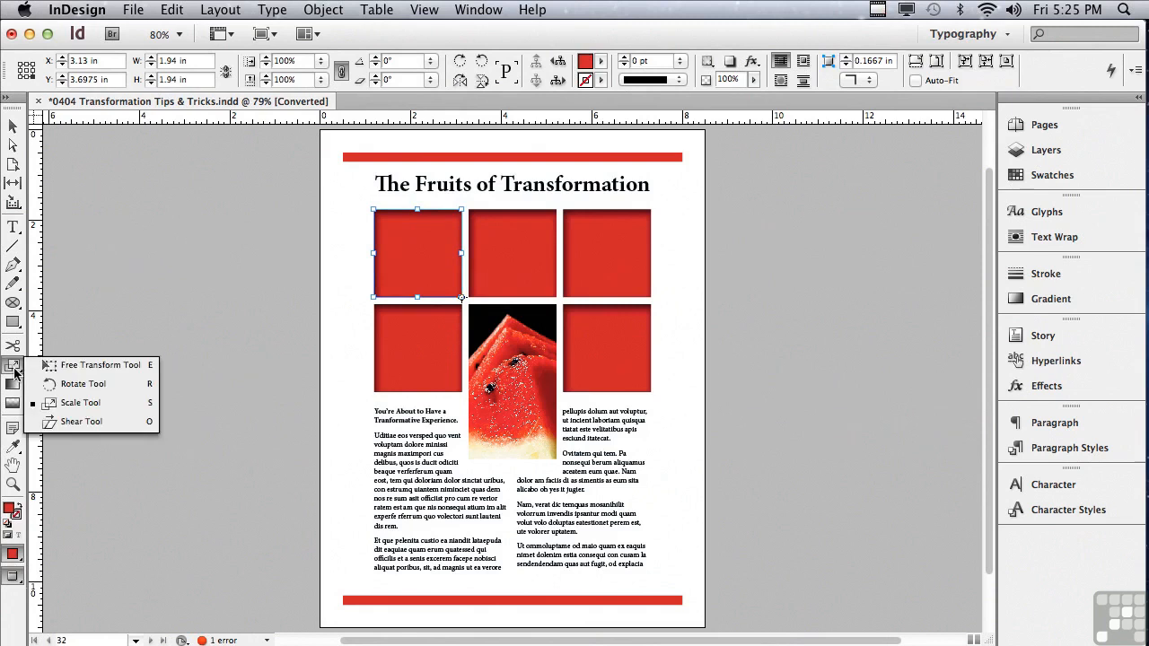
{"action": "left_click", "coordinate": [81, 383]}
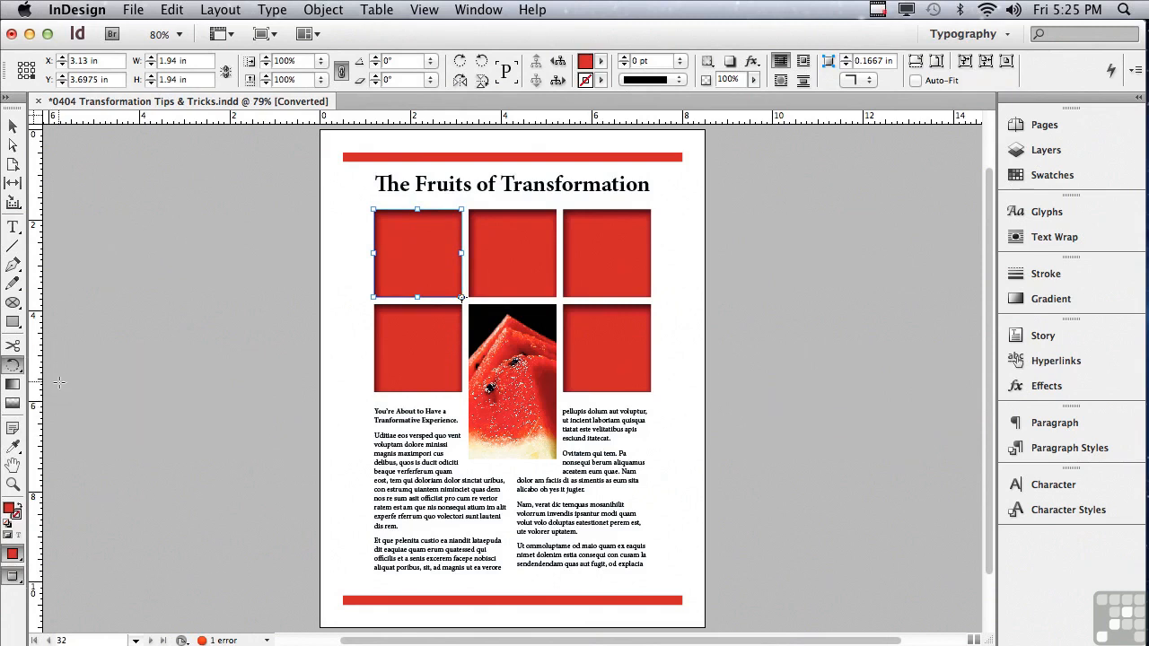
{"action": "left_click", "coordinate": [26, 69]}
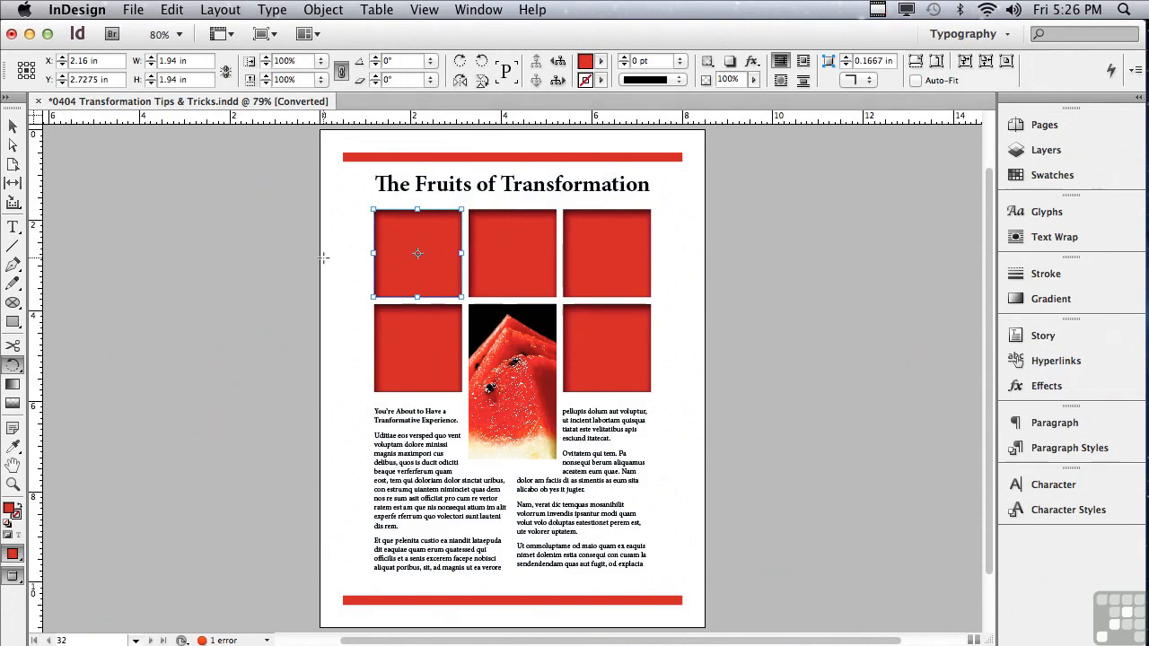
{"action": "double_click", "coordinate": [13, 365]}
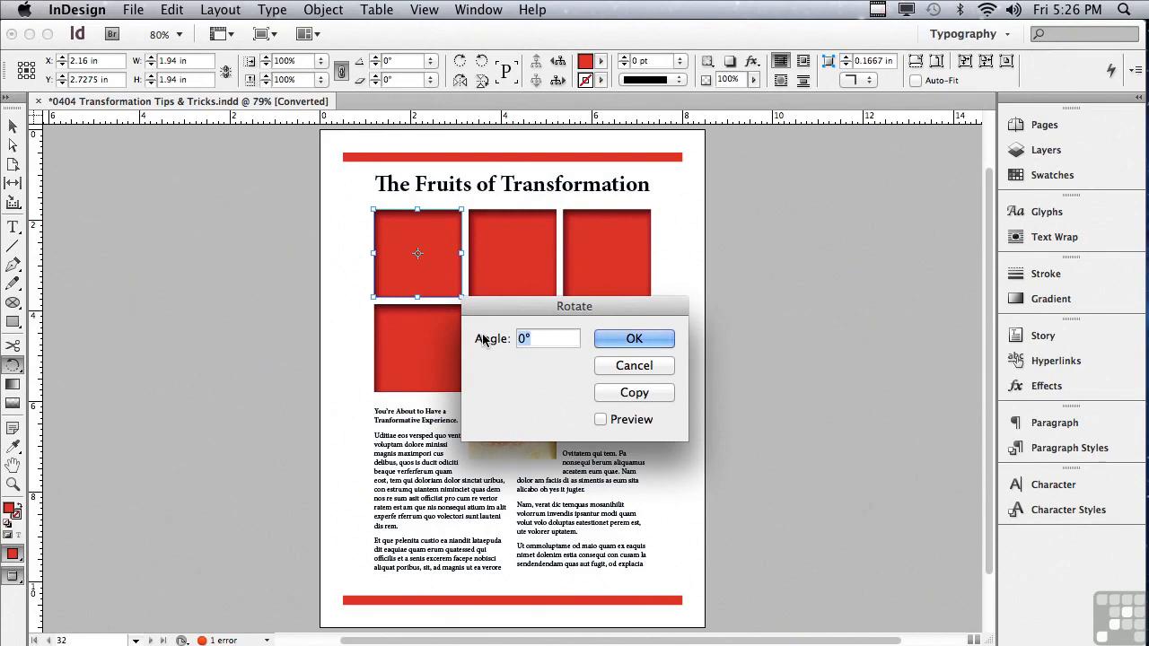
{"action": "type", "text": "35"}
{"action": "left_click_drag", "start_coordinate": [497, 309], "coordinate": [690, 317]}
{"action": "left_click", "coordinate": [793, 427]}
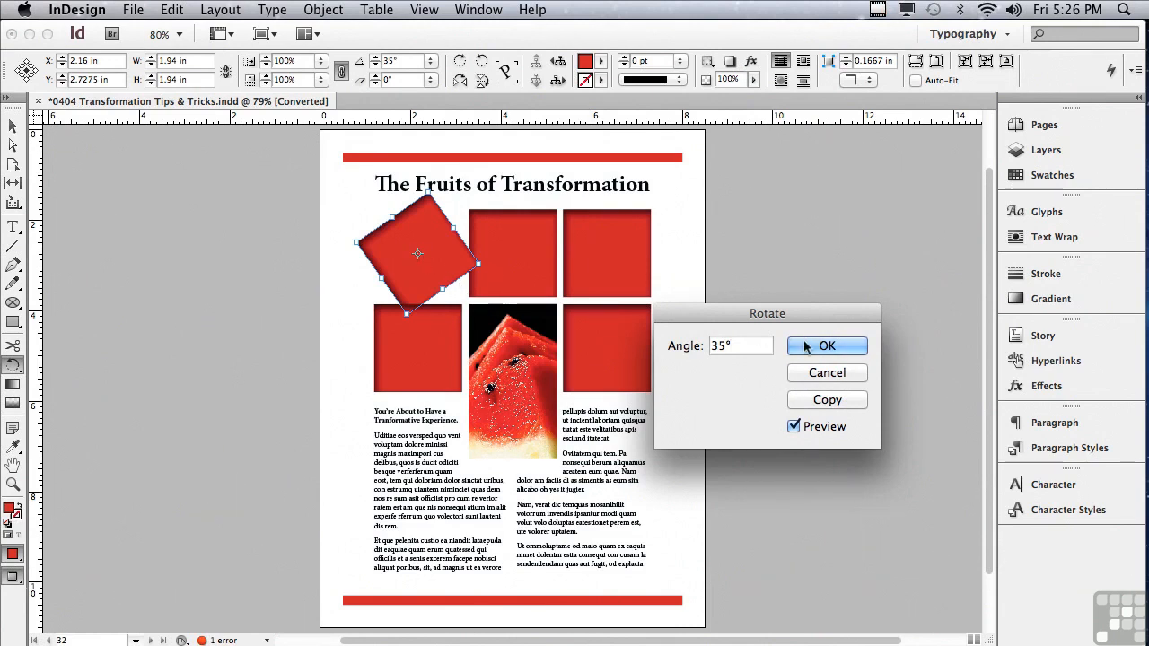
{"action": "left_click", "coordinate": [804, 405]}
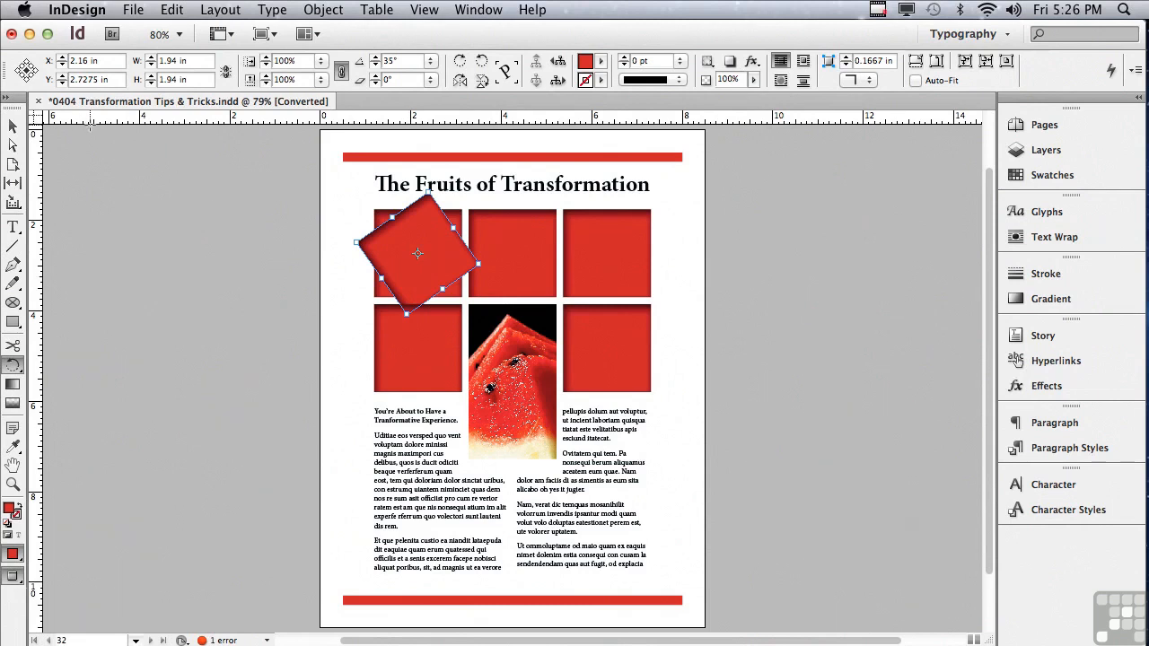
Step: Undo the rotated copy and select the upper-left square with its upper-right corner as the reference point for the Rotate tool
{"action": "left_click", "coordinate": [27, 63]}
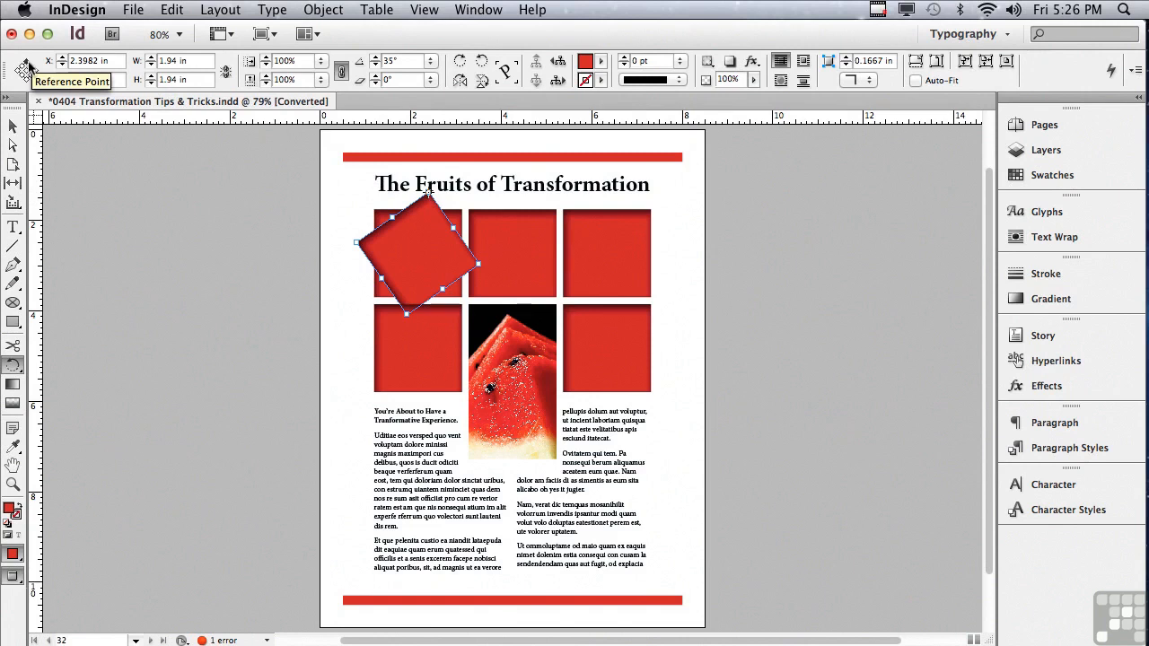
{"action": "key", "text": "super+z"}
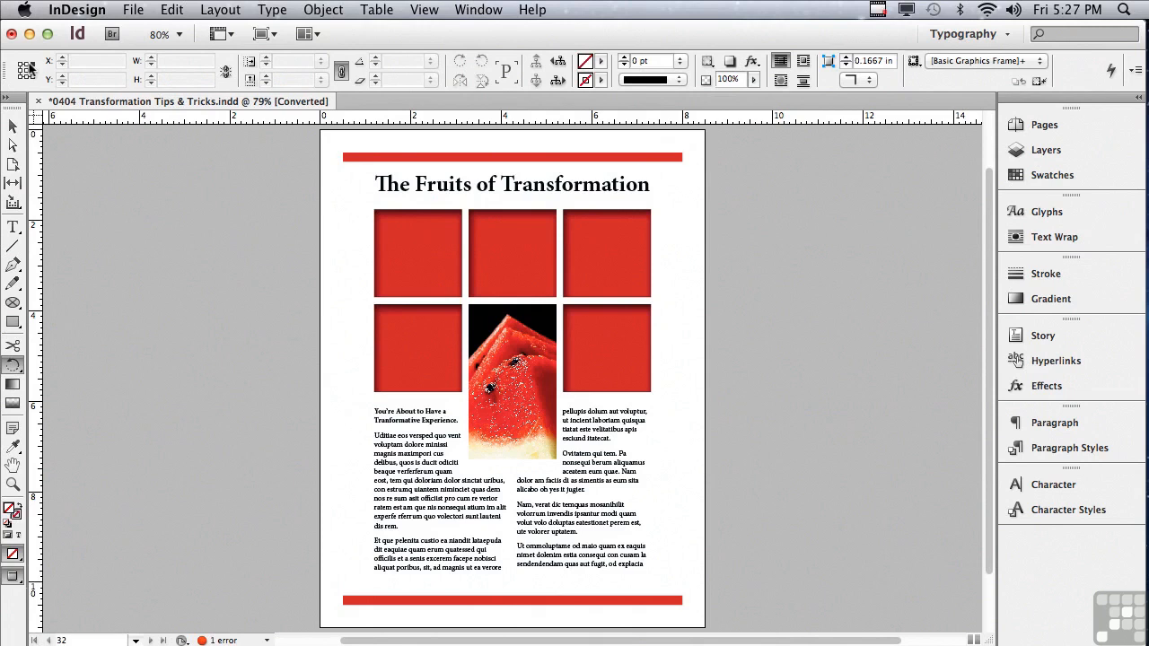
{"action": "left_click", "coordinate": [11, 367]}
{"action": "left_click", "coordinate": [433, 235]}
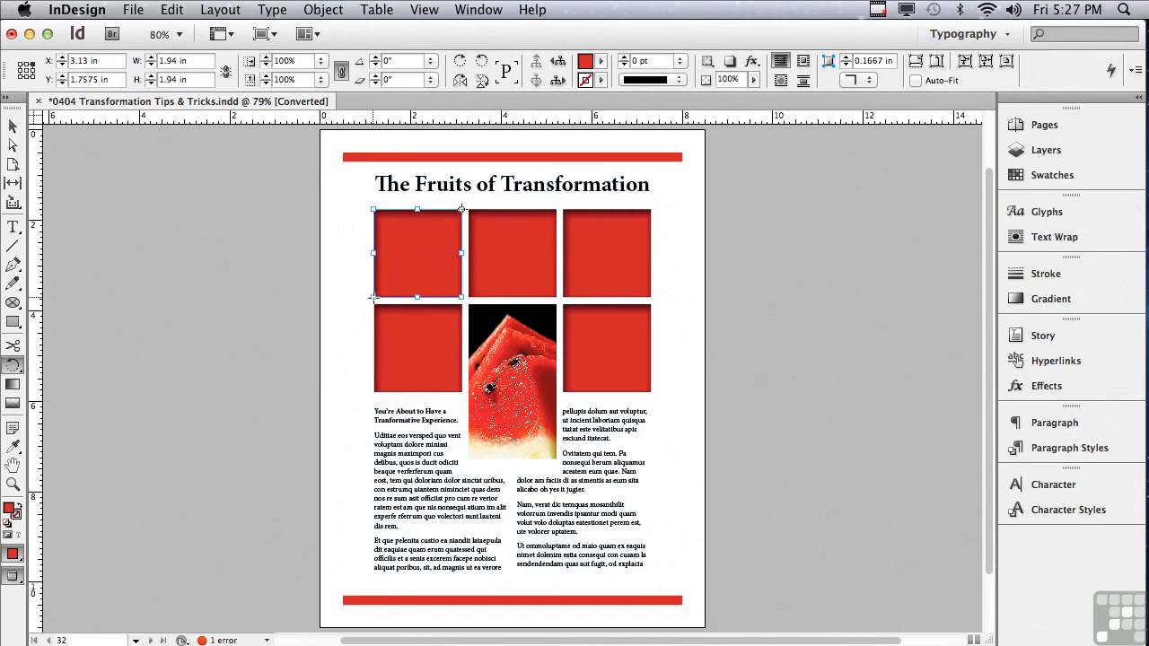
Step: Try rotating the square about -33° around its upper-right corner, and preview a 35° rotation around its lower-left corner without applying it
{"action": "left_click_drag", "start_coordinate": [373, 296], "coordinate": [354, 231]}
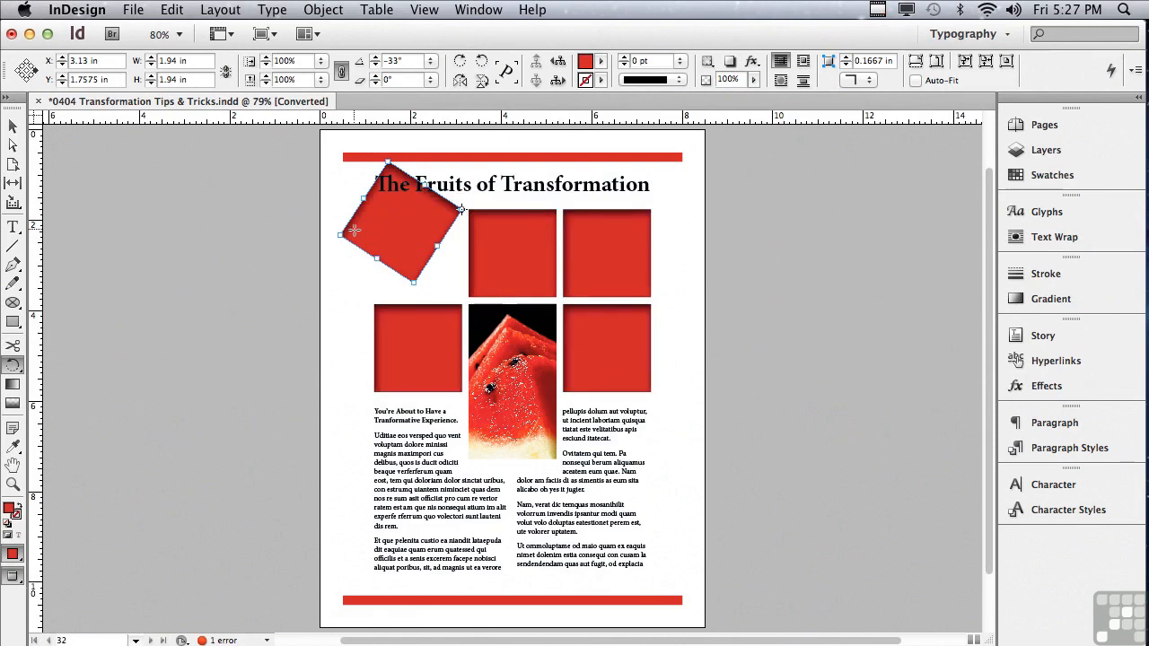
{"action": "key", "text": "super+z"}
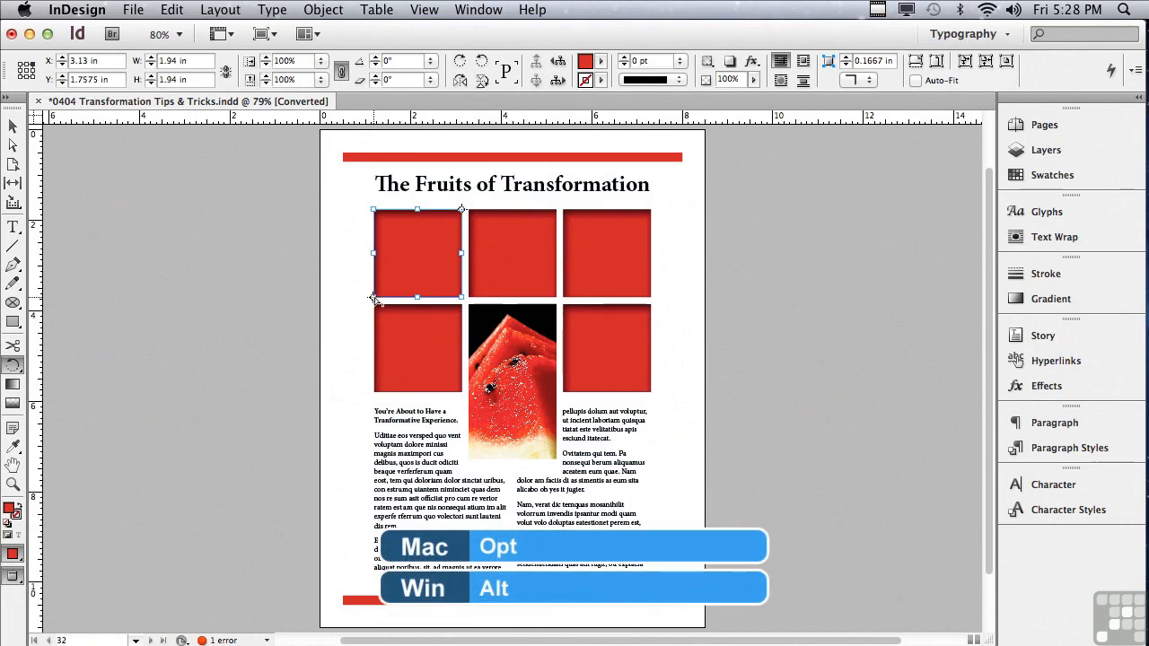
{"action": "left_click", "coordinate": [373, 296], "text": "alt"}
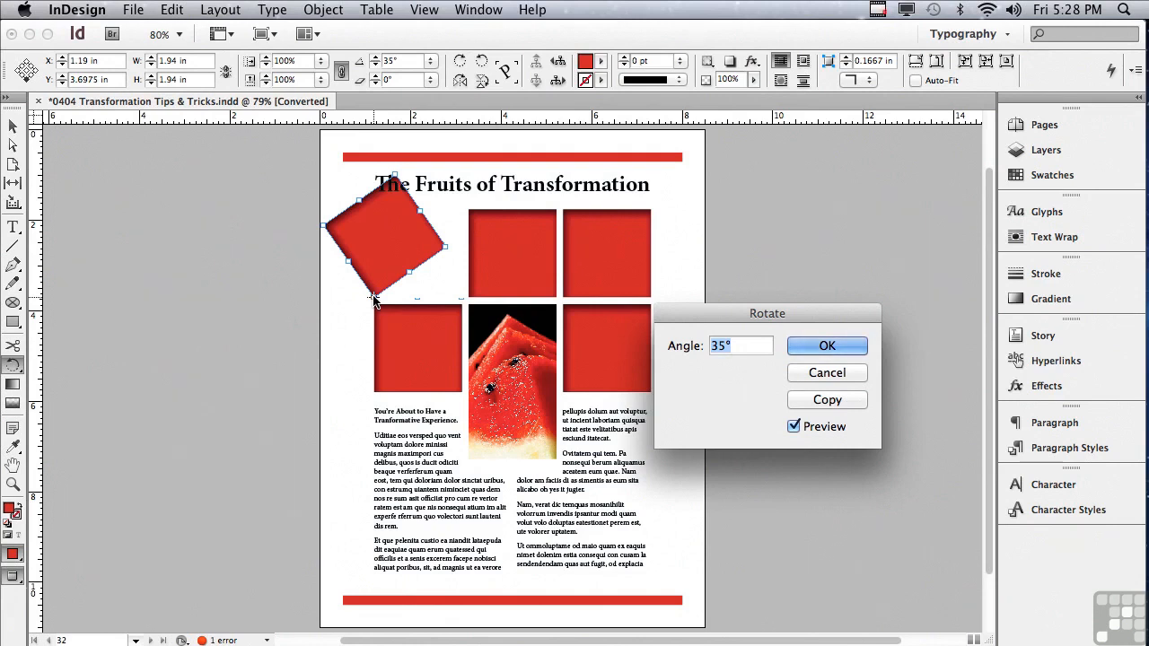
{"action": "left_click", "coordinate": [815, 372]}
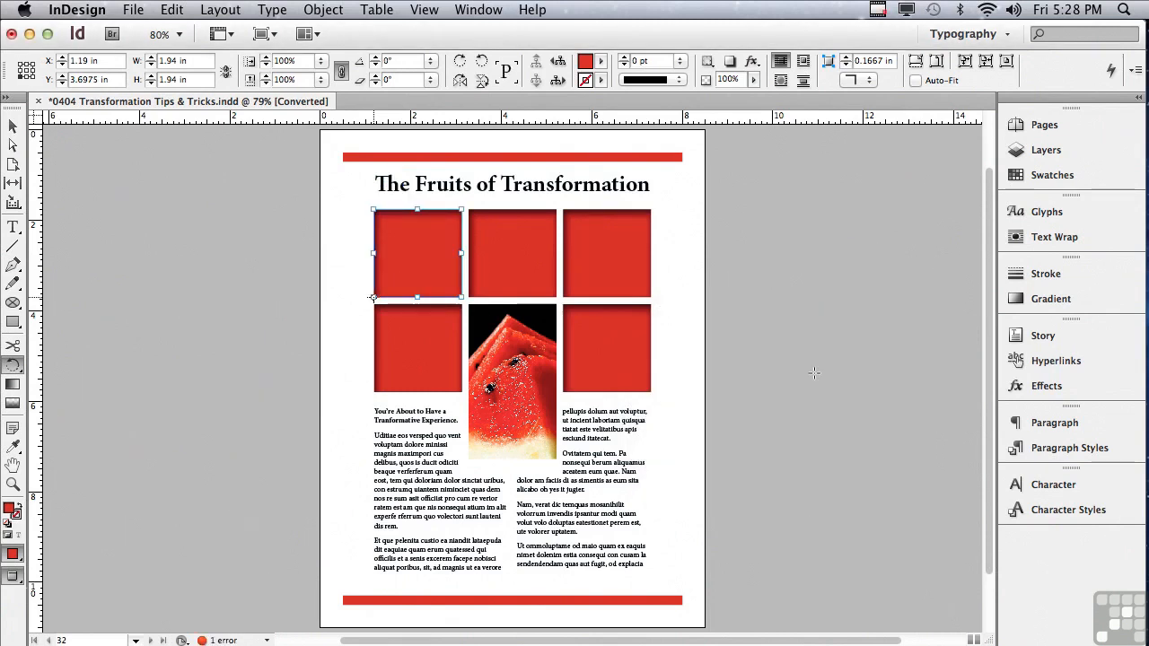
Step: Preview a 33° horizontal shear of the upper-left square with the Shear tool
{"action": "left_click", "coordinate": [10, 367]}
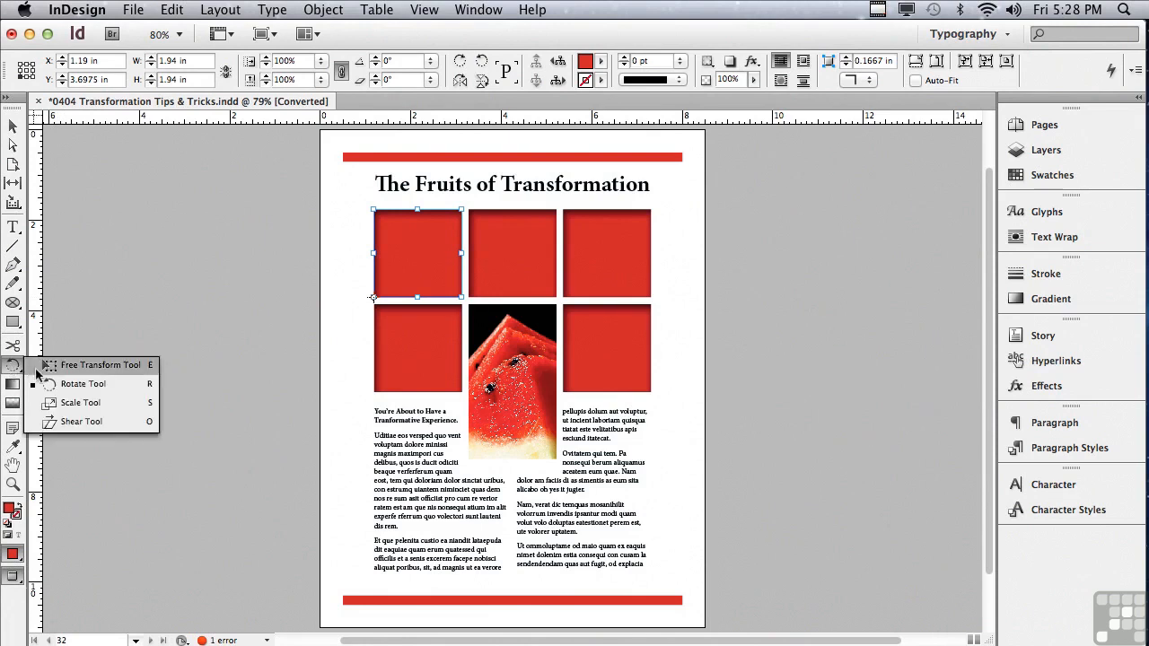
{"action": "left_click", "coordinate": [69, 422]}
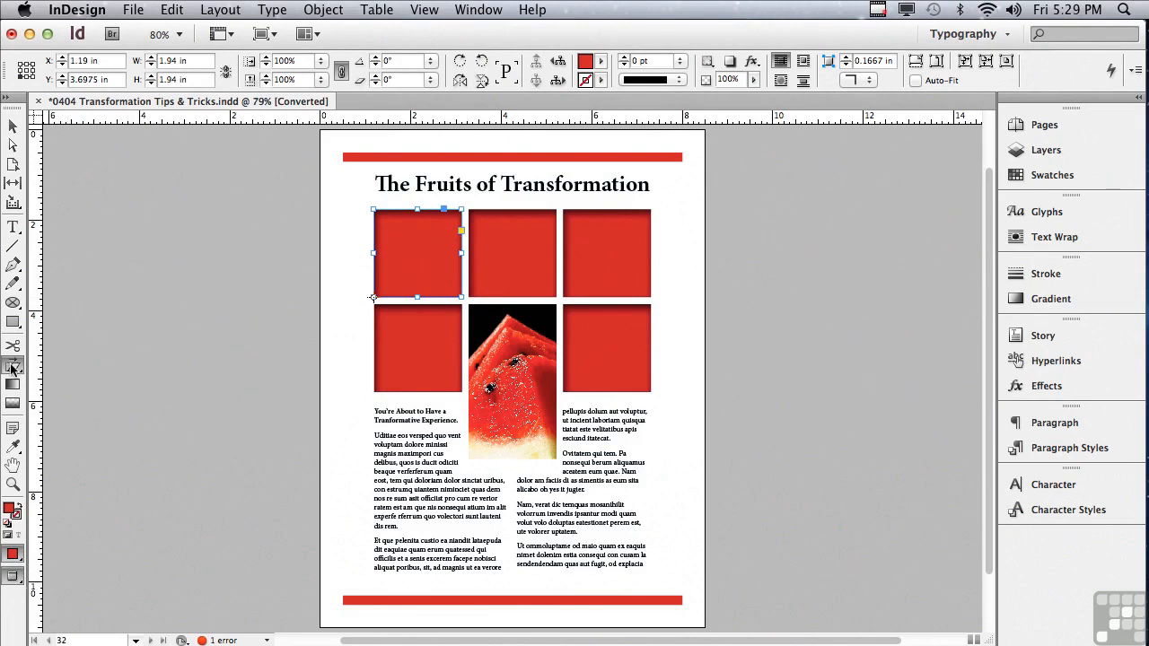
{"action": "double_click", "coordinate": [12, 367]}
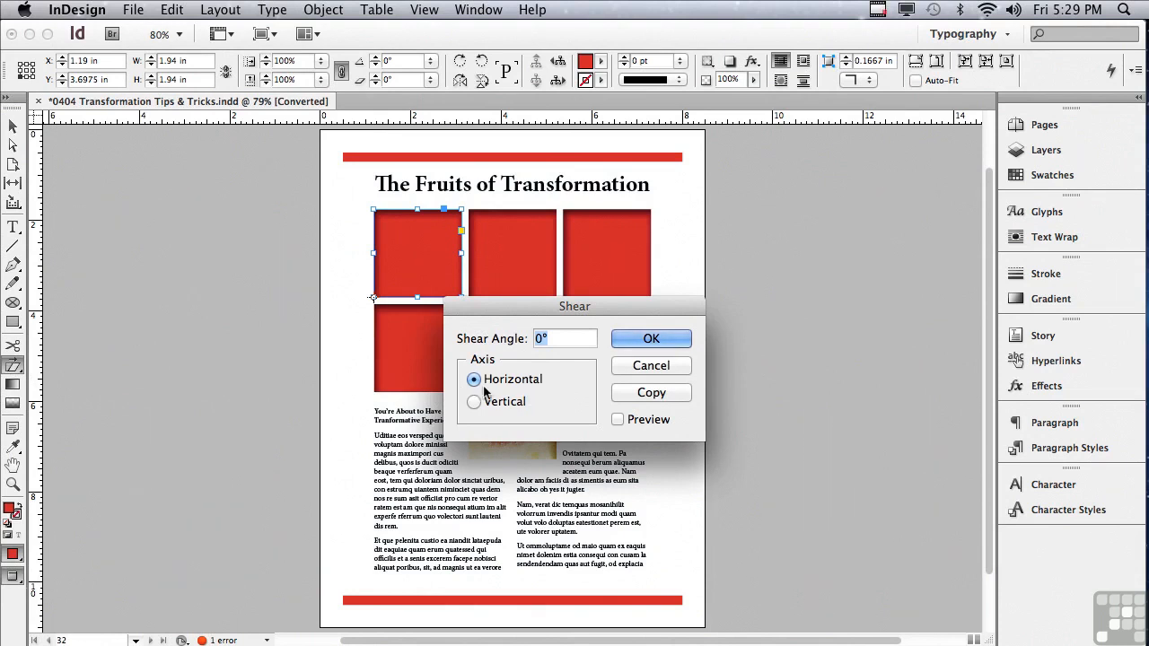
{"action": "left_click", "coordinate": [617, 419]}
{"action": "key", "text": "Up"}
{"action": "key", "text": "Up"}
{"action": "key", "text": "Up"}
{"action": "key", "text": "Up"}
{"action": "key", "text": "Up"}
{"action": "key", "text": "Up"}
{"action": "key", "text": "Up"}
{"action": "key", "text": "Up"}
{"action": "key", "text": "Up"}
{"action": "key", "text": "Up"}
{"action": "key", "text": "Up"}
{"action": "key", "text": "Up"}
{"action": "key", "text": "Up"}
{"action": "key", "text": "Up"}
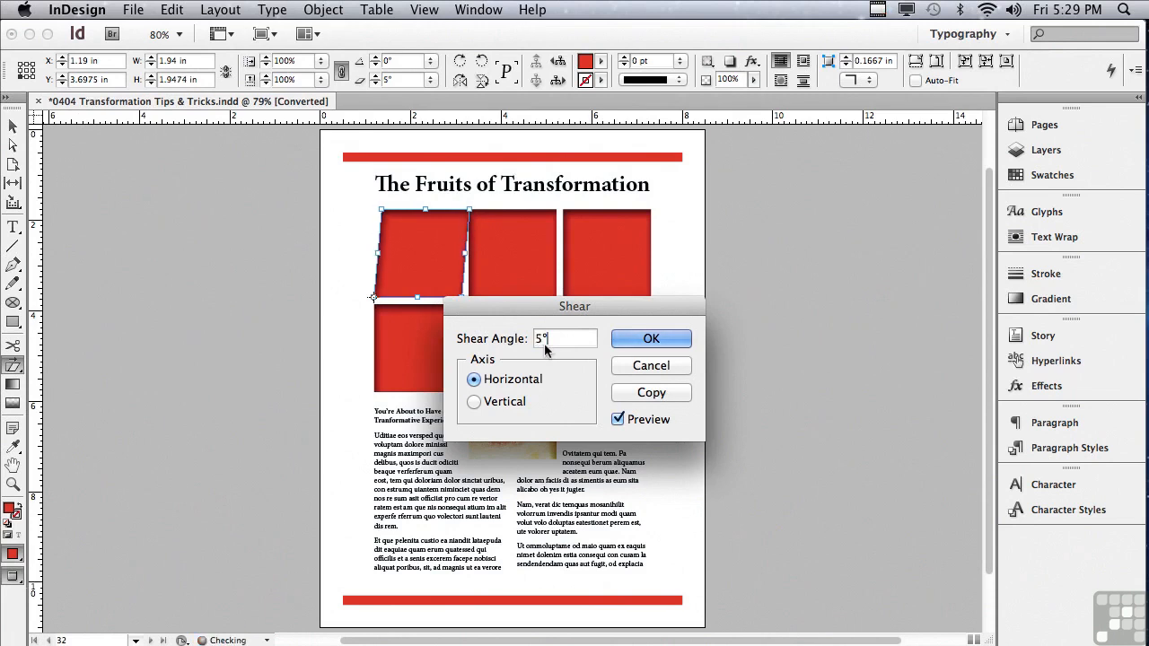
{"action": "key", "text": "Up"}
{"action": "key", "text": "Up"}
{"action": "key", "text": "Up"}
{"action": "key", "text": "Up"}
{"action": "key", "text": "Up"}
{"action": "key", "text": "Up"}
{"action": "key", "text": "Up"}
{"action": "key", "text": "Up"}
{"action": "key", "text": "Up"}
{"action": "key", "text": "Up"}
{"action": "key", "text": "Up"}
{"action": "key", "text": "Up"}
{"action": "key", "text": "Up"}
{"action": "key", "text": "Up"}
{"action": "key", "text": "Up"}
{"action": "key", "text": "Up"}
{"action": "key", "text": "Up"}
{"action": "key", "text": "Up"}
{"action": "key", "text": "Up"}
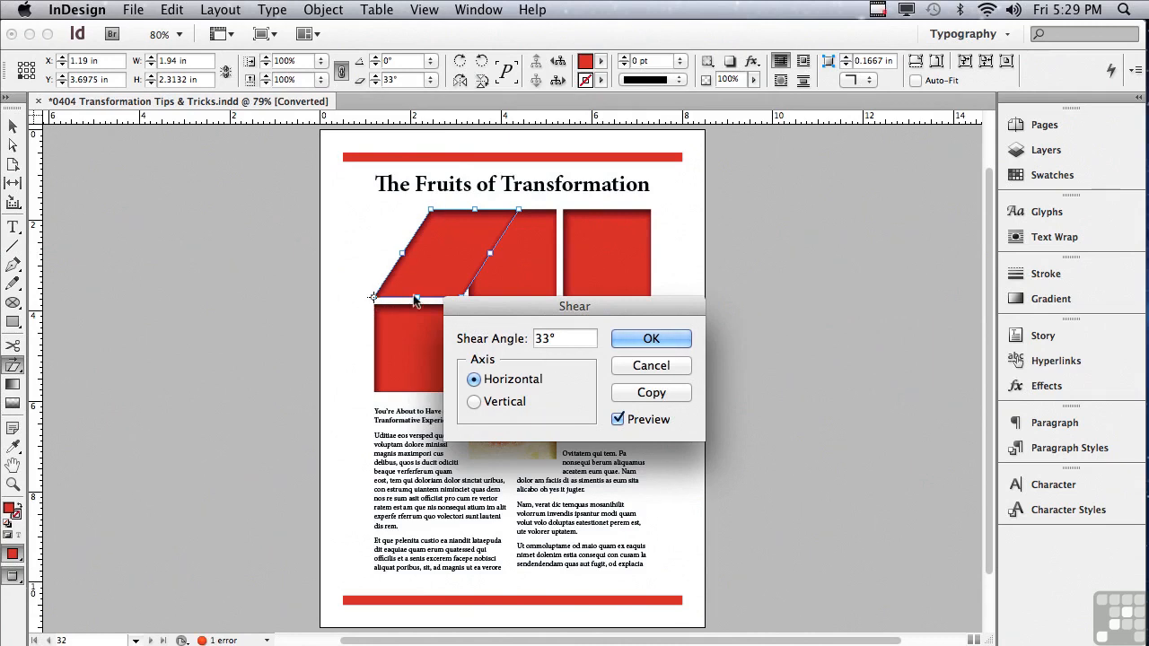
Step: Preview the shear along the vertical axis instead, turn the preview off, and discard the shear
{"action": "left_click", "coordinate": [476, 404]}
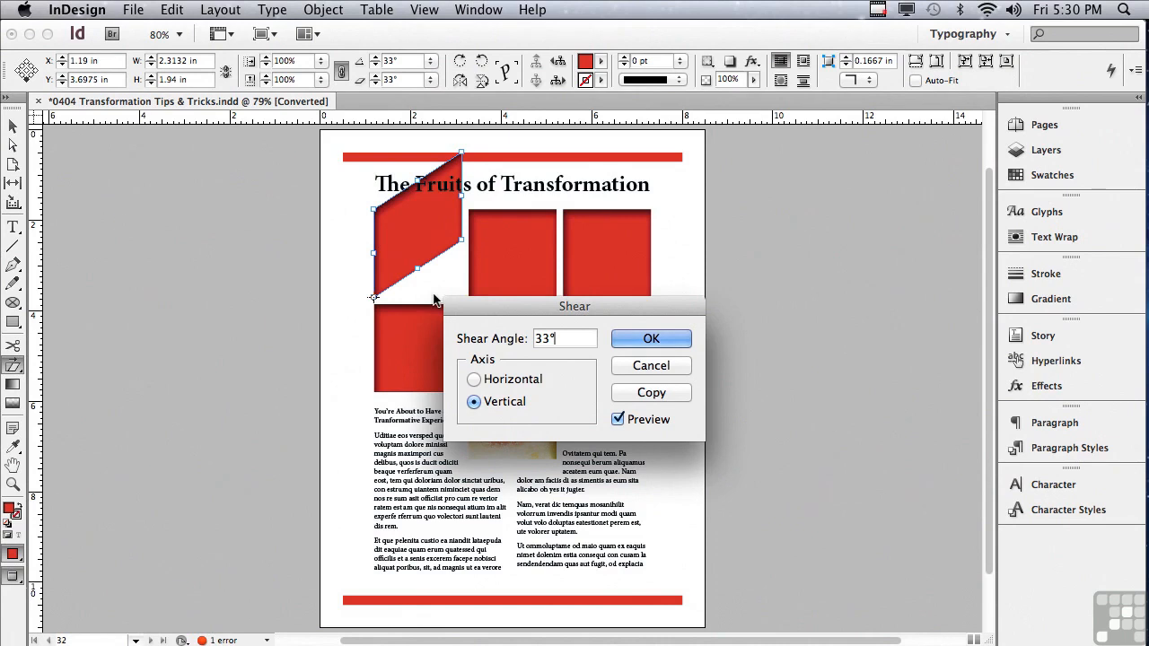
{"action": "left_click", "coordinate": [617, 419]}
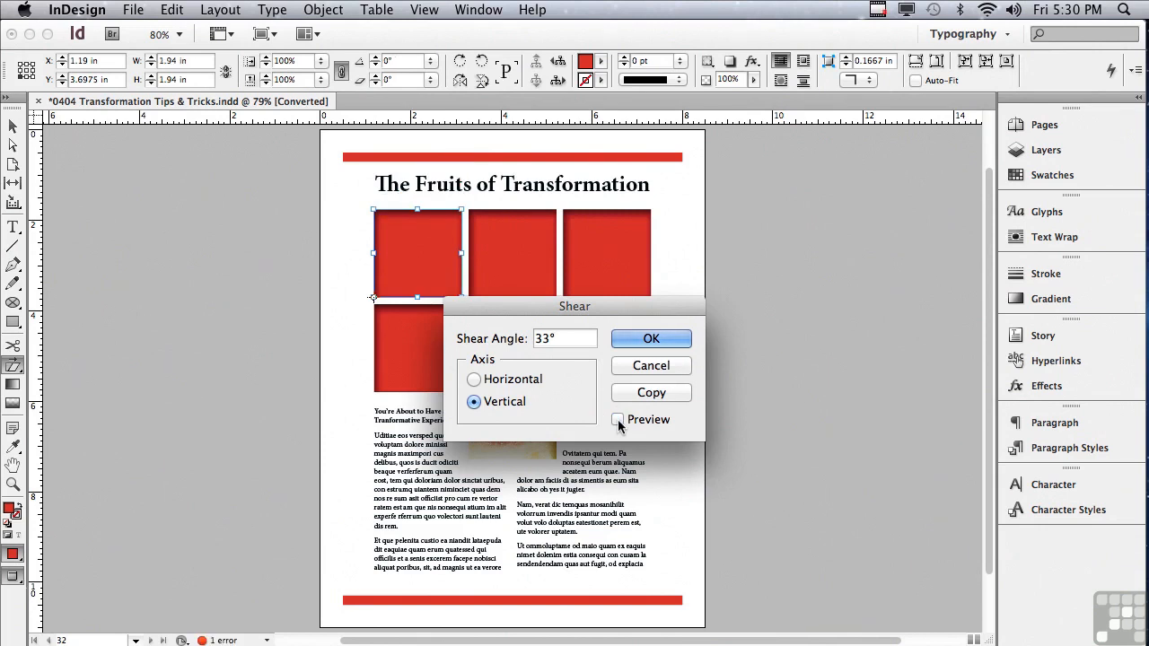
{"action": "left_click", "coordinate": [623, 365]}
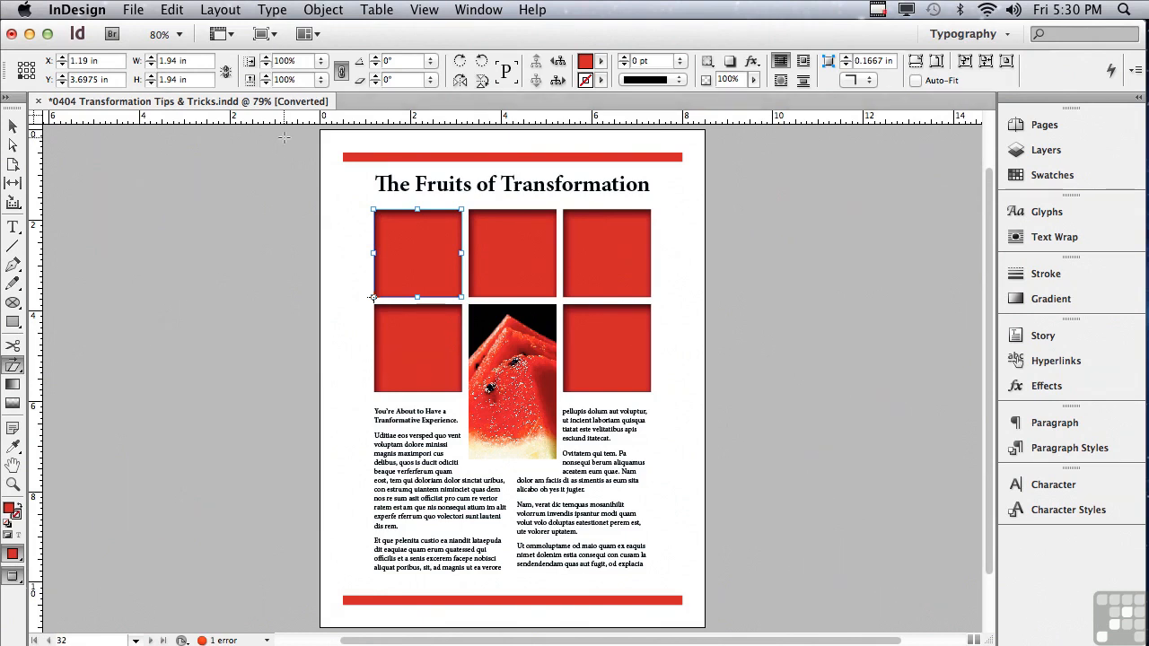
Step: Rotate the square 18° around its lower-right corner using the rotation angle value, and reset the rotation to 0°
{"action": "left_click", "coordinate": [341, 75]}
{"action": "left_click", "coordinate": [376, 59]}
{"action": "left_click", "coordinate": [376, 59]}
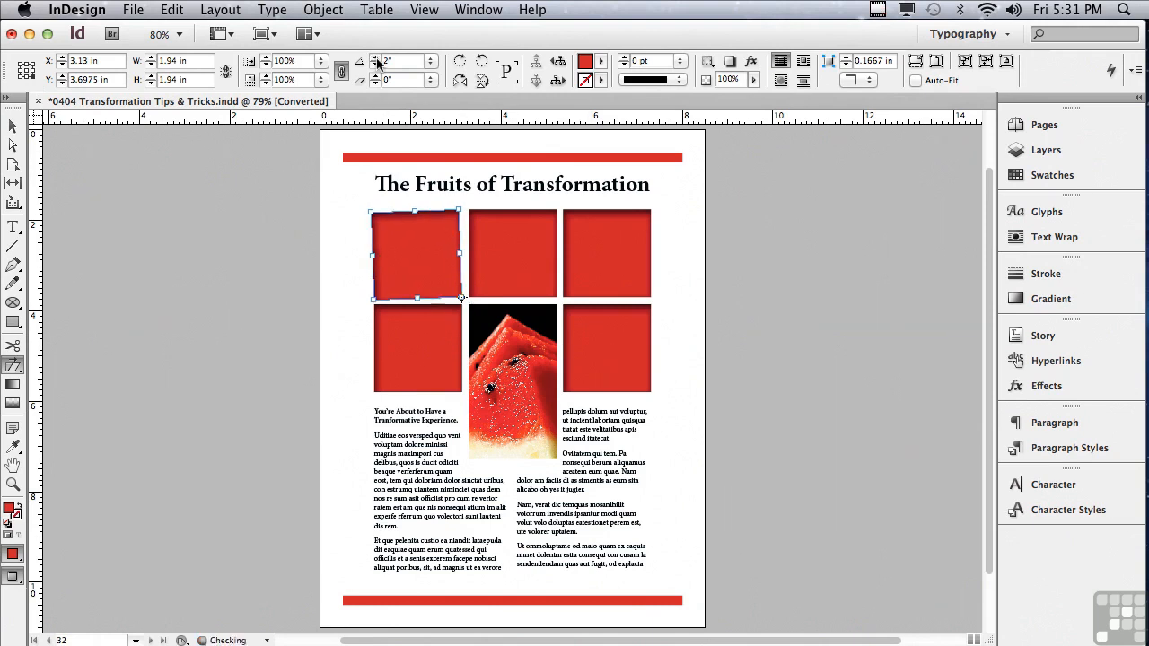
{"action": "left_click", "coordinate": [376, 59]}
{"action": "left_click", "coordinate": [376, 58]}
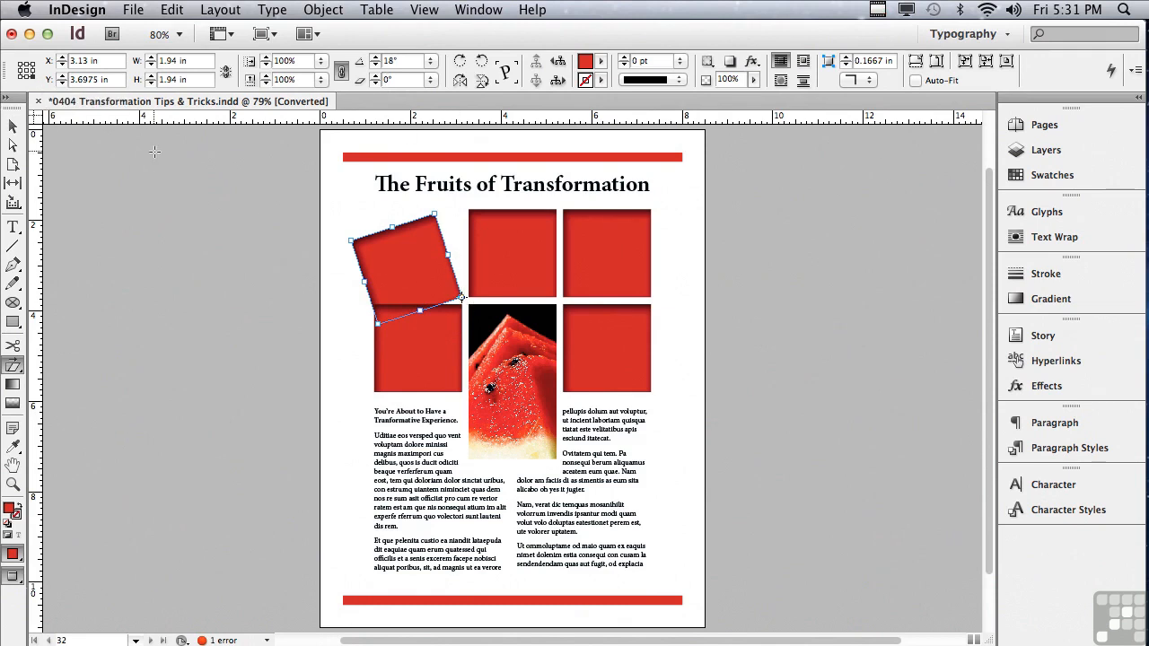
{"action": "left_click", "coordinate": [433, 62]}
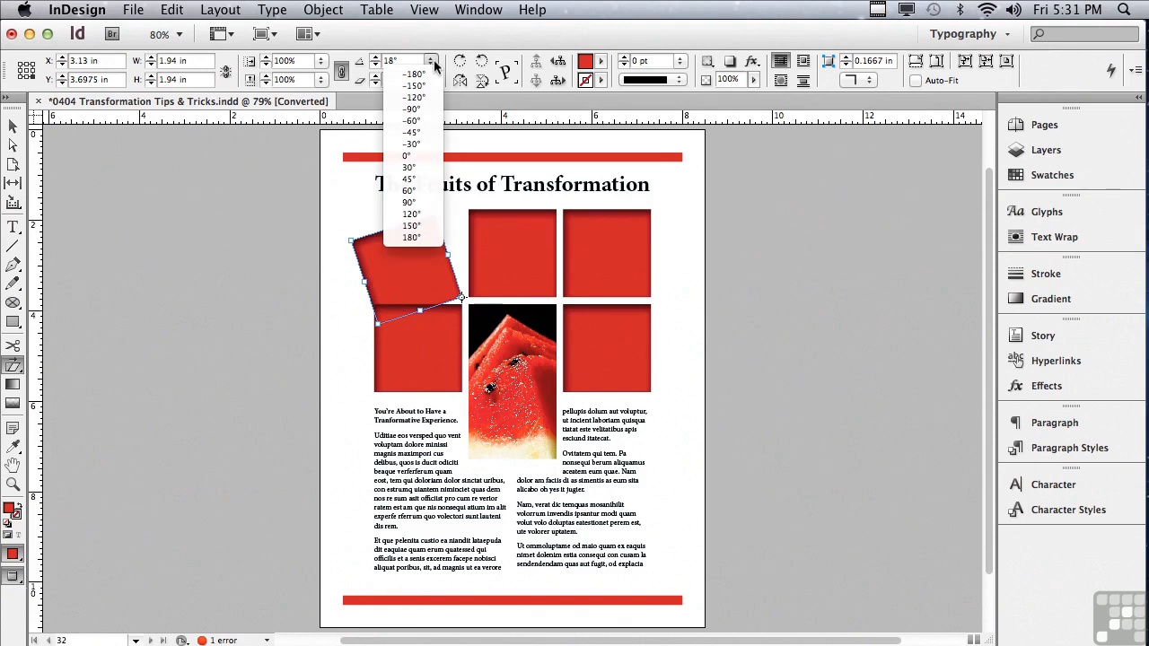
{"action": "left_click", "coordinate": [408, 157]}
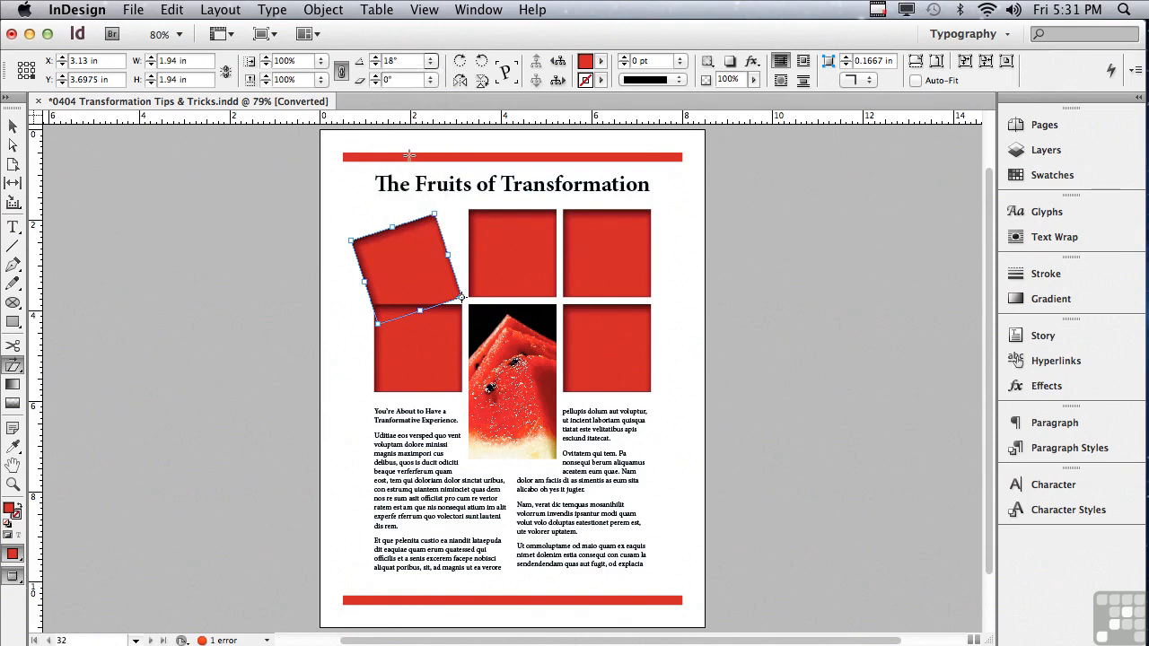
Step: Shear the upper-left square by 5° using the shear angle value, and reset the shear to 0°
{"action": "left_click", "coordinate": [374, 76]}
{"action": "left_click", "coordinate": [375, 76]}
{"action": "left_click", "coordinate": [374, 77]}
{"action": "left_click", "coordinate": [374, 77]}
{"action": "left_click", "coordinate": [374, 76]}
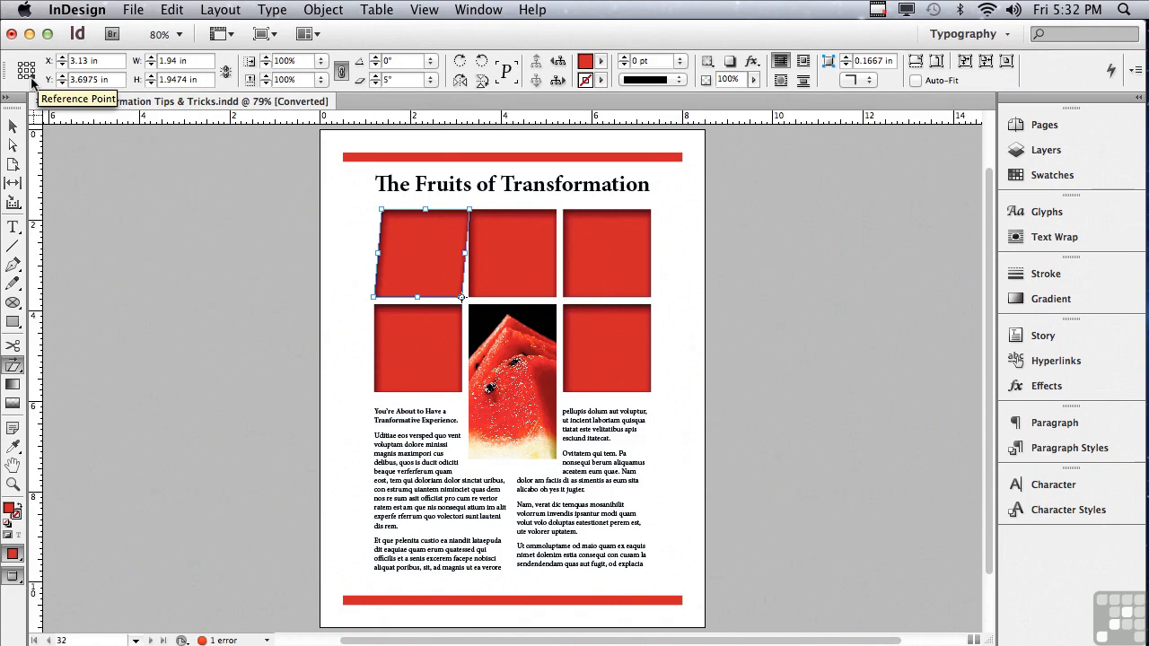
{"action": "left_click", "coordinate": [430, 79]}
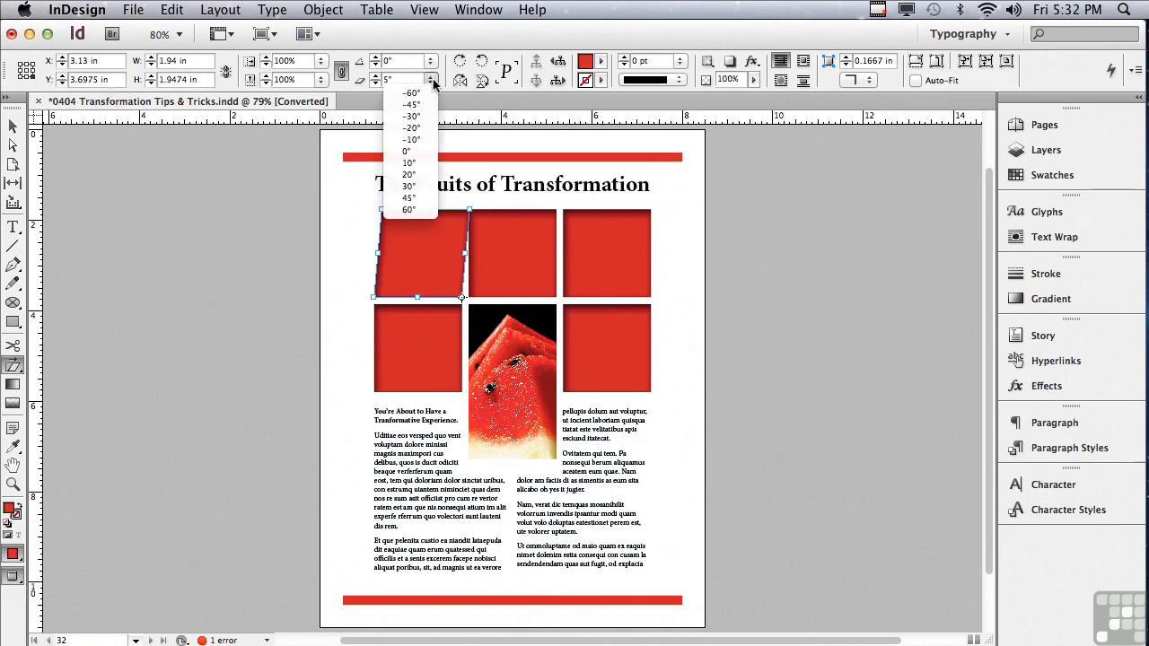
{"action": "left_click", "coordinate": [418, 151]}
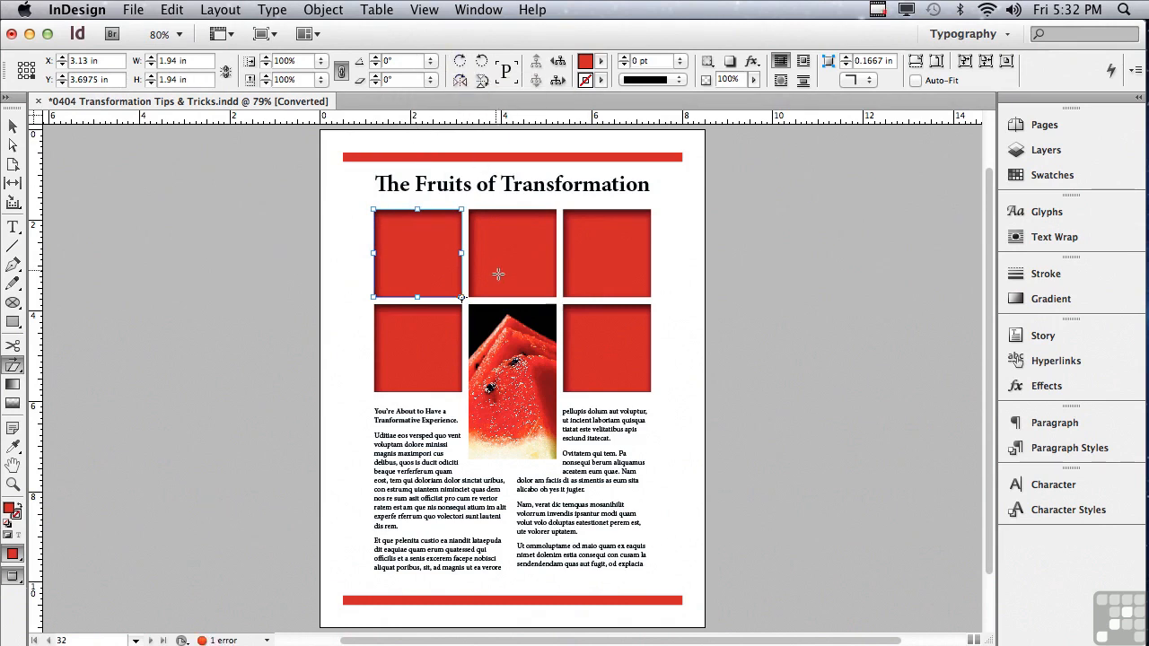
Step: Select the watermelon picture with the Selection tool, rotate it 90° clockwise, and rotate it back 90° counterclockwise
{"action": "left_click", "coordinate": [12, 126]}
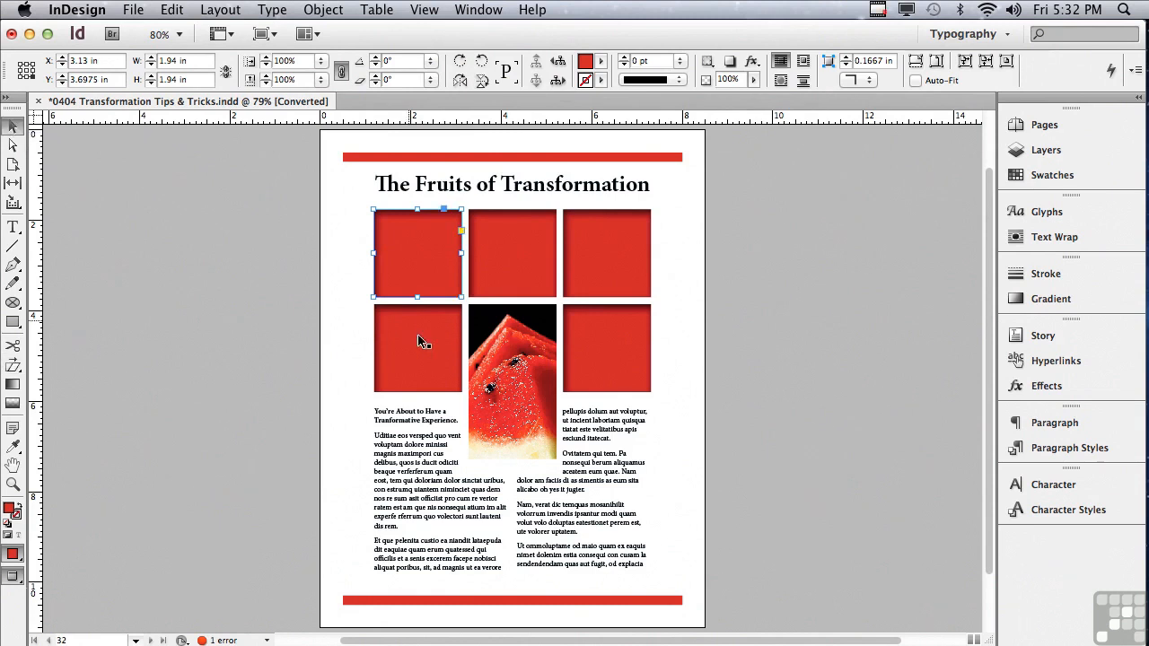
{"action": "left_click", "coordinate": [494, 360]}
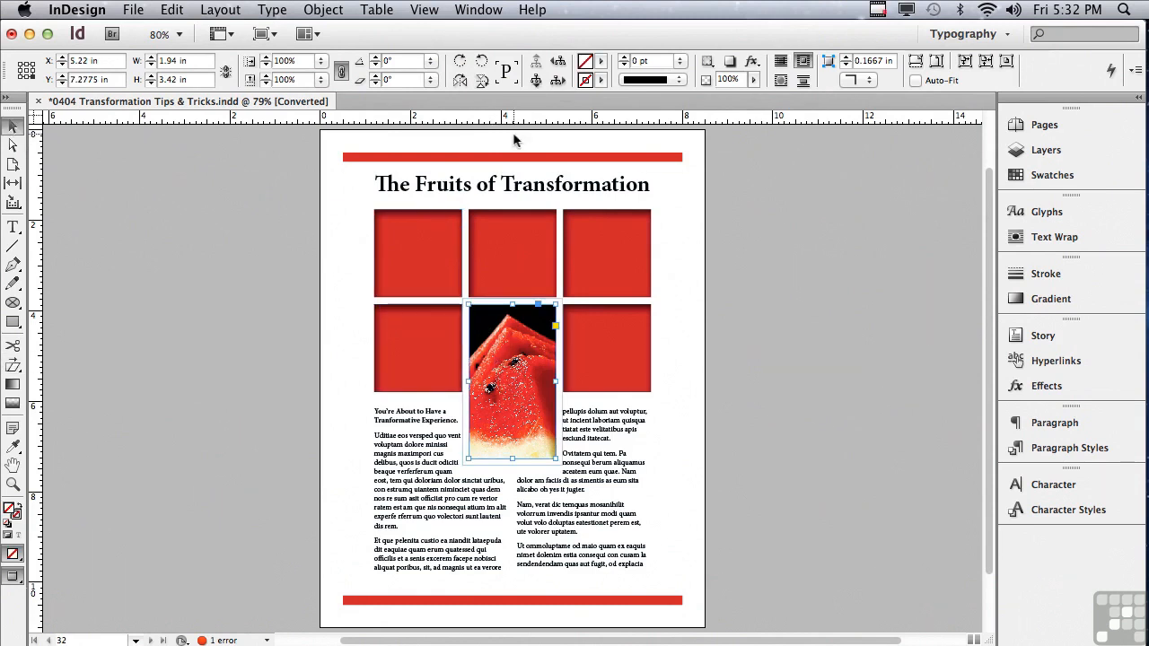
{"action": "left_click", "coordinate": [461, 65]}
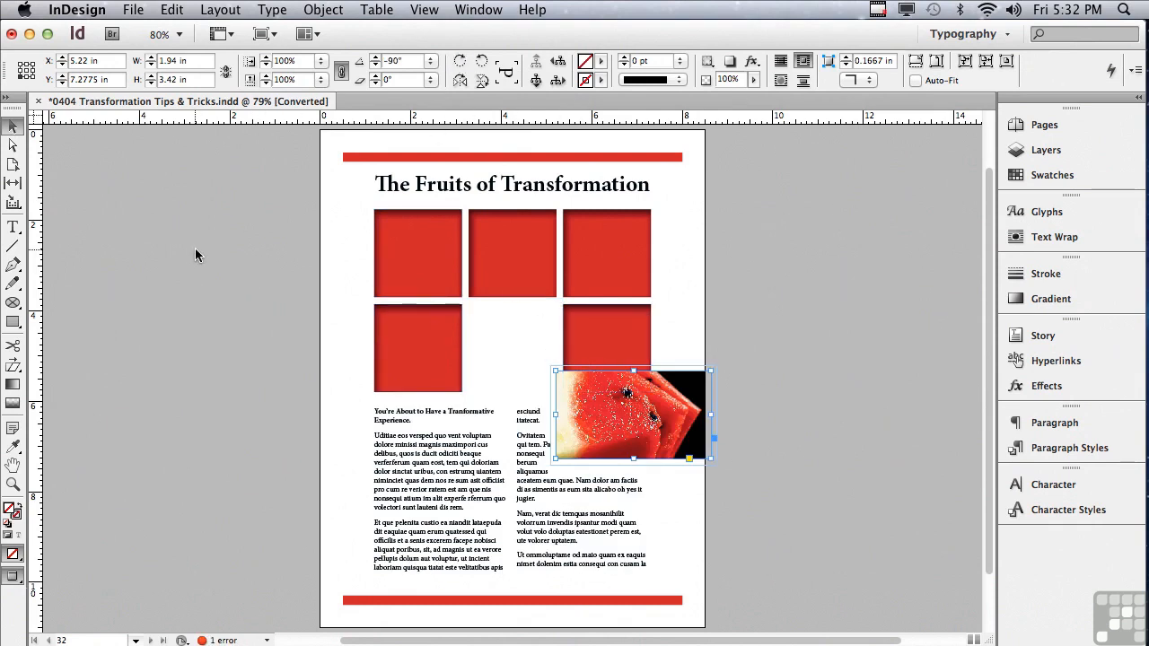
{"action": "left_click", "coordinate": [480, 62]}
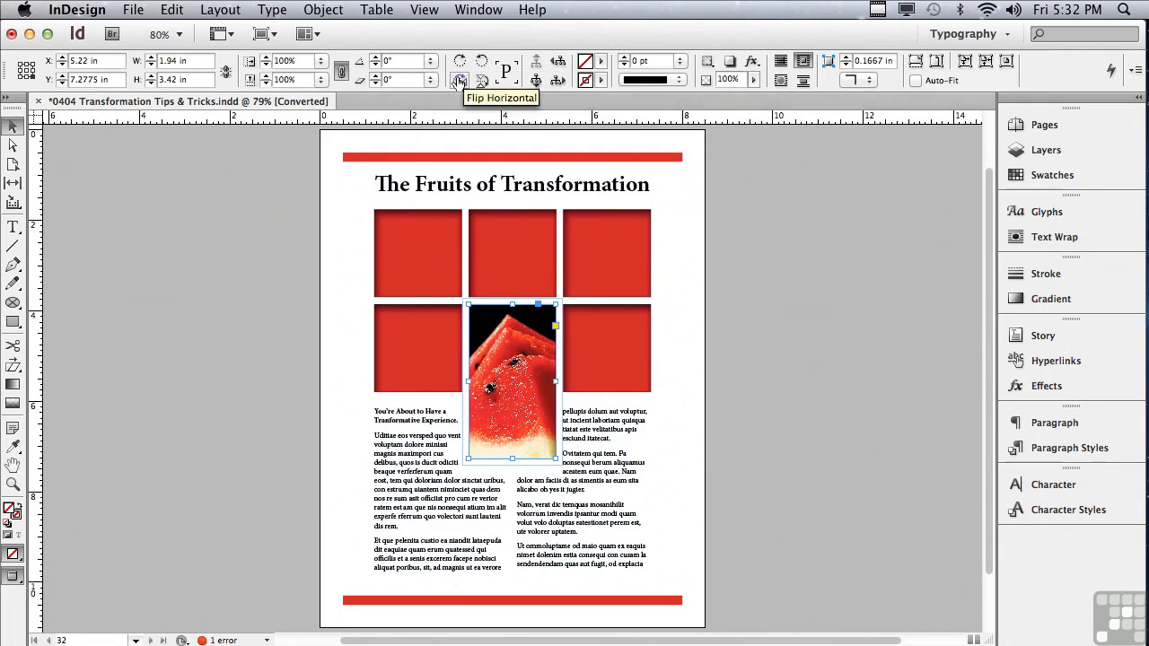
Step: Flip the watermelon picture horizontally and vertically about its lower-right corner, and reverse both flips
{"action": "left_click", "coordinate": [458, 82]}
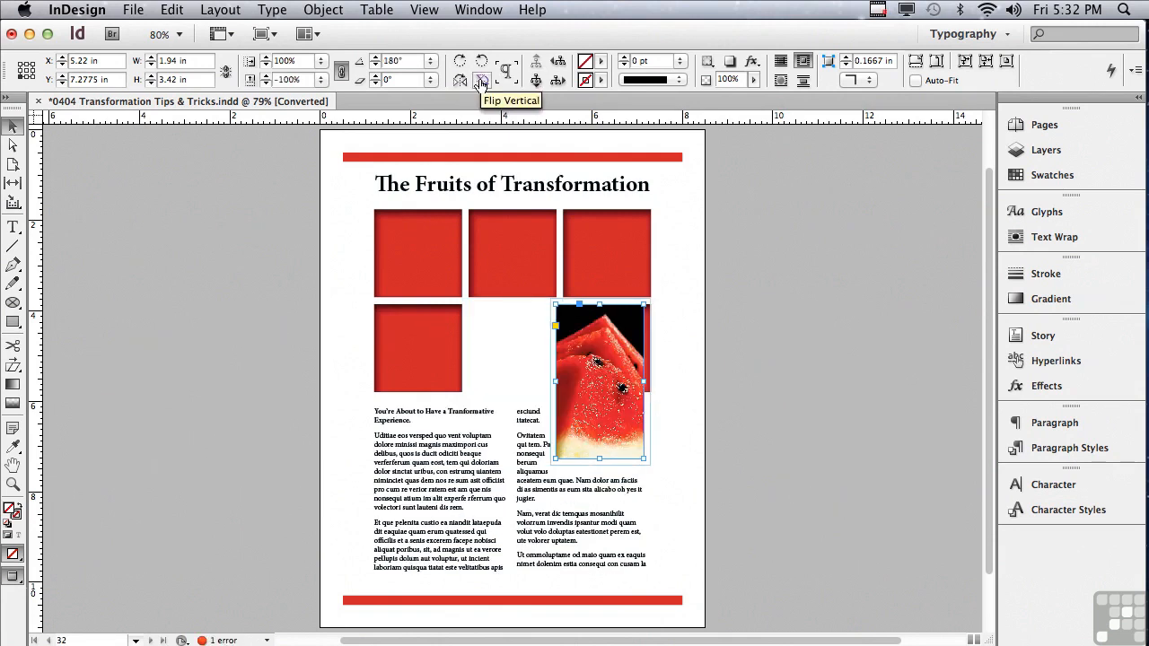
{"action": "left_click", "coordinate": [480, 82]}
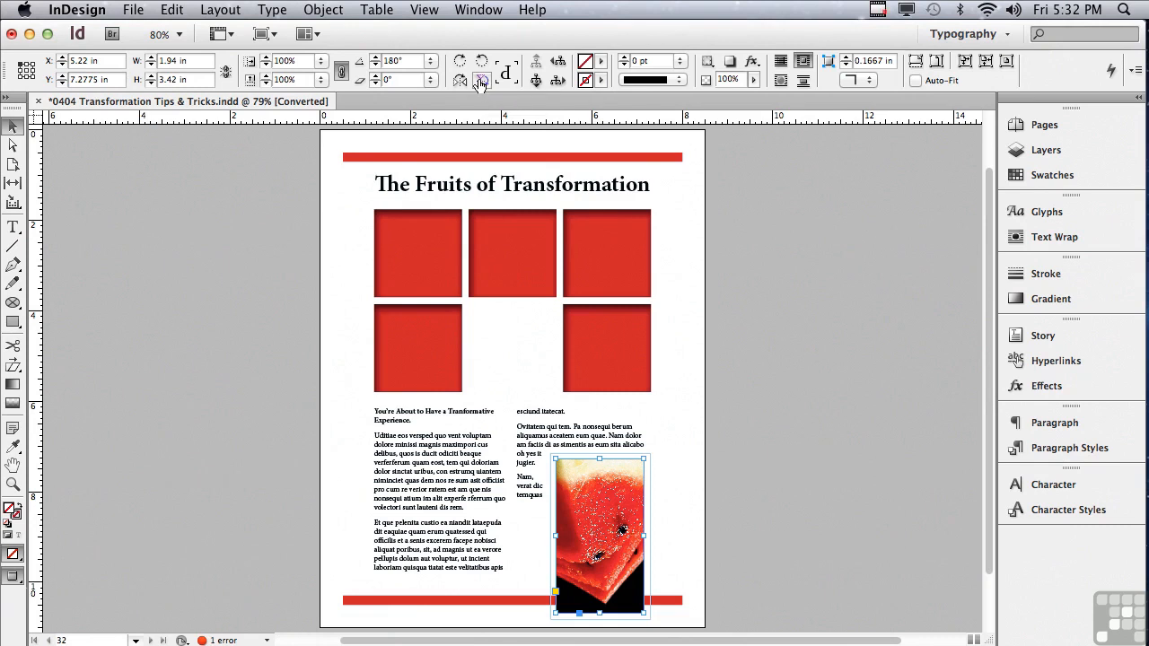
{"action": "left_click", "coordinate": [480, 82]}
{"action": "left_click", "coordinate": [459, 82]}
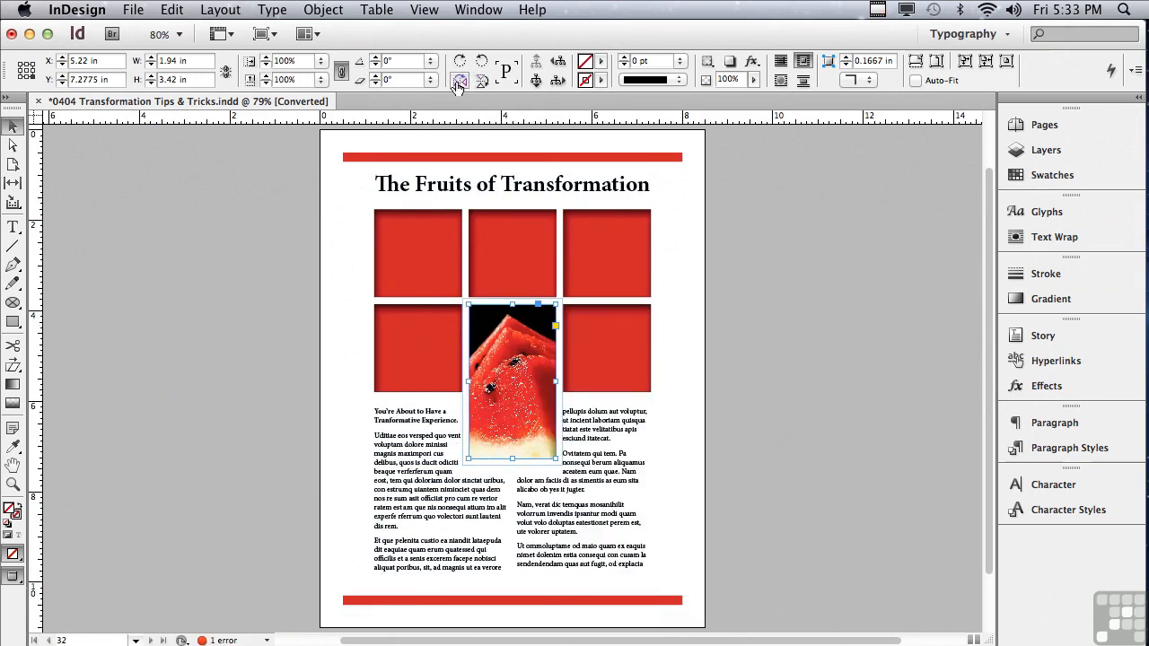
Step: Set the watermelon picture's reference point to its center, flip it horizontally in place, and flip it back
{"action": "left_click", "coordinate": [26, 69]}
{"action": "left_click", "coordinate": [459, 83]}
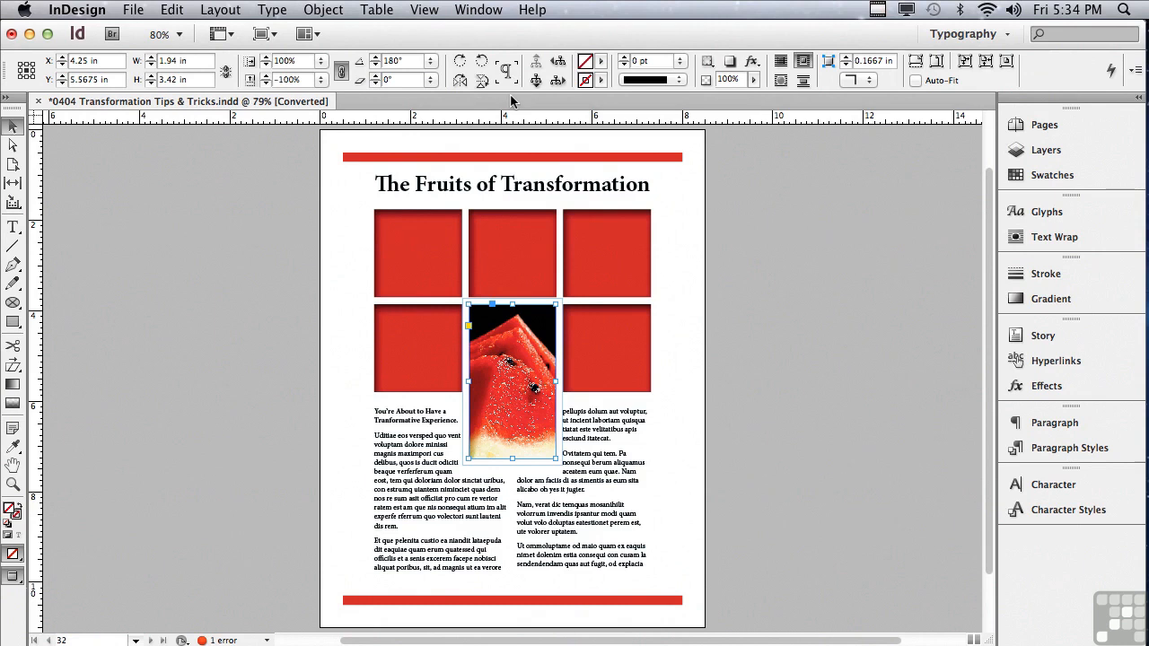
{"action": "left_click", "coordinate": [459, 81]}
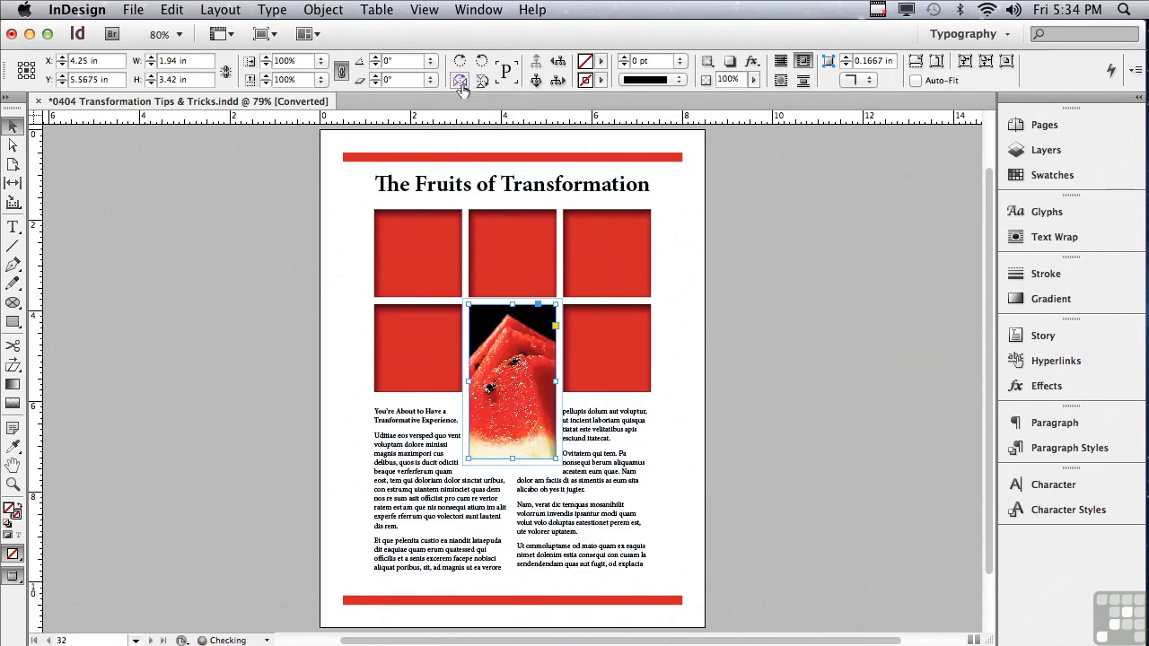
Step: Set the watermelon picture's rotation angle to 14° about its center
{"action": "left_click", "coordinate": [376, 58]}
{"action": "left_click", "coordinate": [376, 58]}
{"action": "left_click", "coordinate": [376, 58]}
{"action": "left_click", "coordinate": [377, 59]}
{"action": "left_click", "coordinate": [377, 60]}
{"action": "left_click", "coordinate": [378, 59]}
{"action": "left_click", "coordinate": [378, 60]}
{"action": "left_click", "coordinate": [379, 60]}
{"action": "left_click", "coordinate": [379, 60]}
{"action": "left_click", "coordinate": [380, 61]}
{"action": "left_click", "coordinate": [380, 62]}
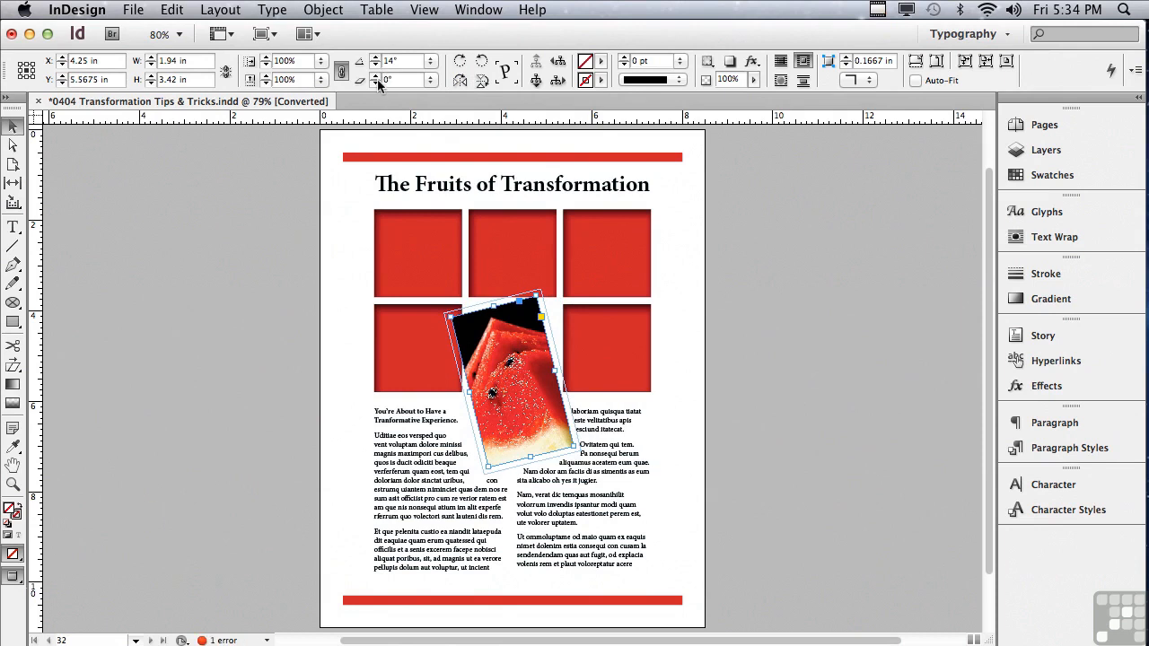
Step: Set the watermelon picture's shear angle to 13°
{"action": "left_click", "coordinate": [376, 77]}
{"action": "left_click", "coordinate": [377, 77]}
{"action": "left_click", "coordinate": [376, 77]}
{"action": "left_click", "coordinate": [377, 77]}
{"action": "left_click", "coordinate": [376, 78]}
{"action": "left_click", "coordinate": [377, 77]}
{"action": "left_click", "coordinate": [377, 77]}
{"action": "left_click", "coordinate": [377, 77]}
{"action": "left_click", "coordinate": [377, 78]}
{"action": "left_click", "coordinate": [377, 77]}
{"action": "left_click", "coordinate": [377, 77]}
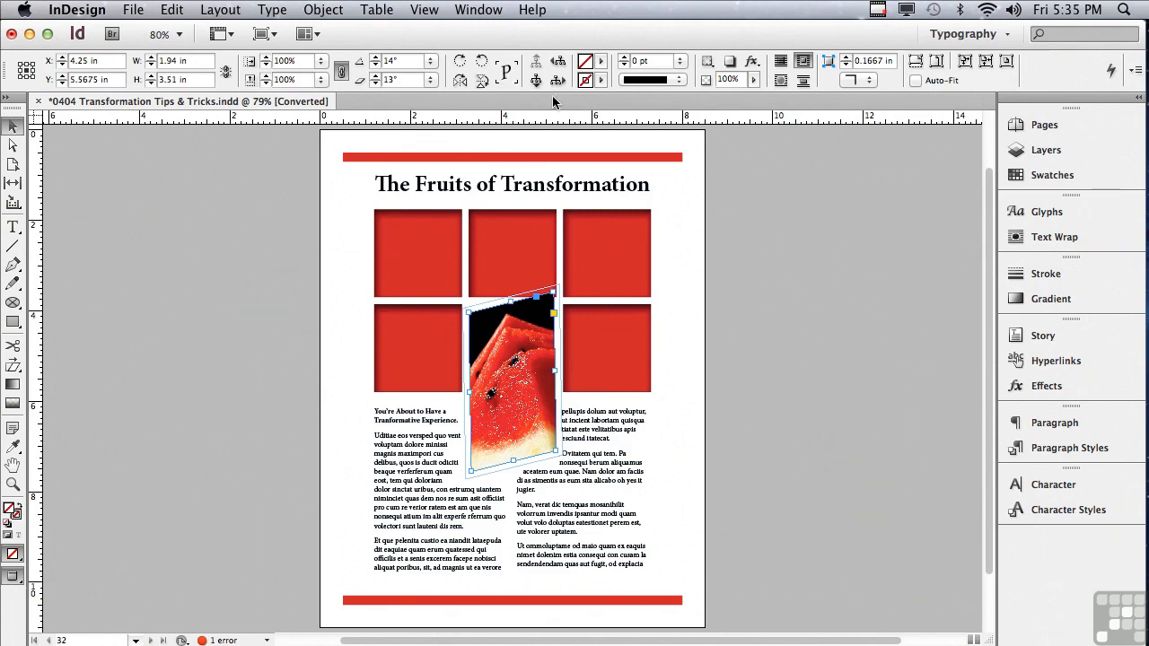
Step: Clear all transformations from the watermelon picture
{"action": "left_click", "coordinate": [1132, 73]}
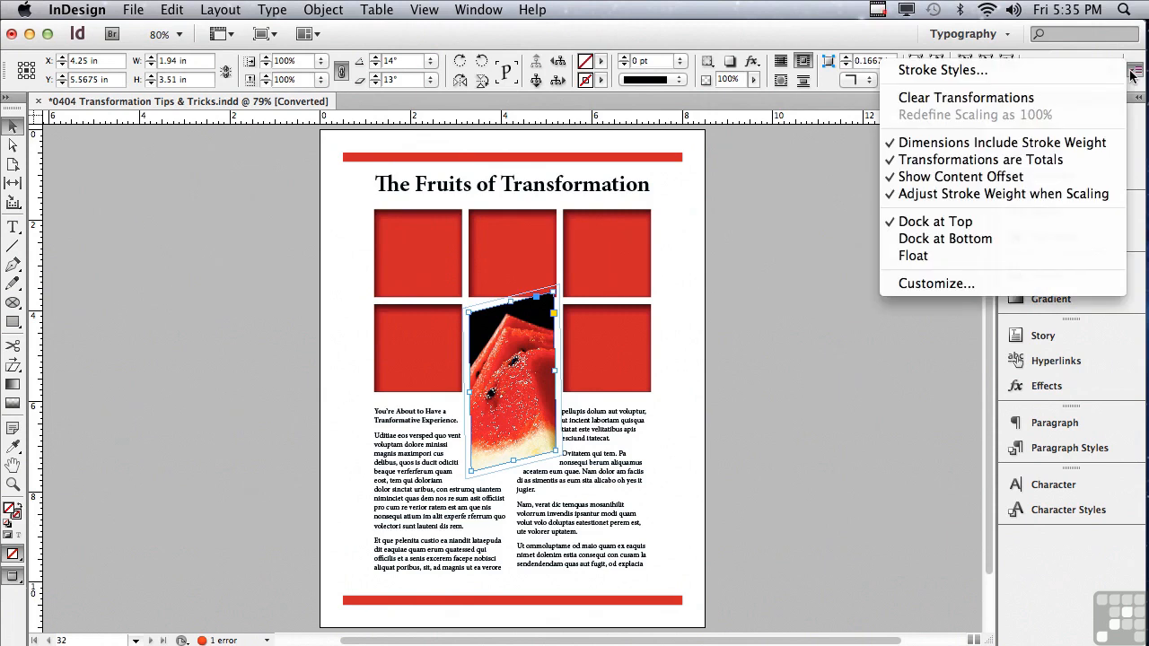
{"action": "left_click", "coordinate": [1070, 98]}
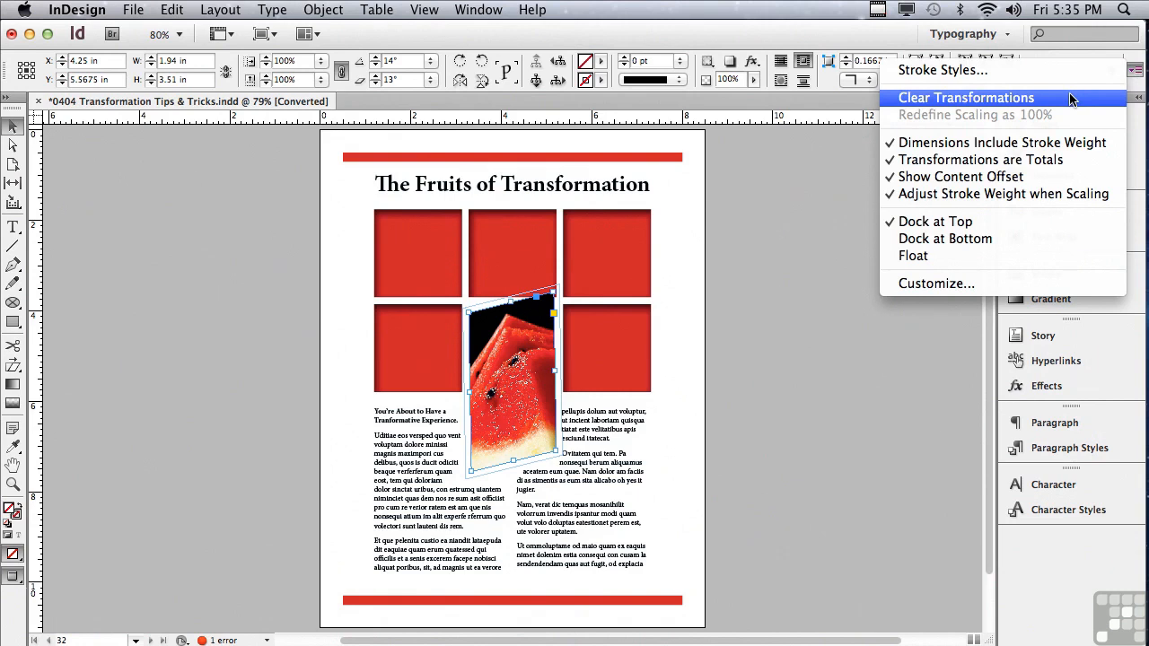